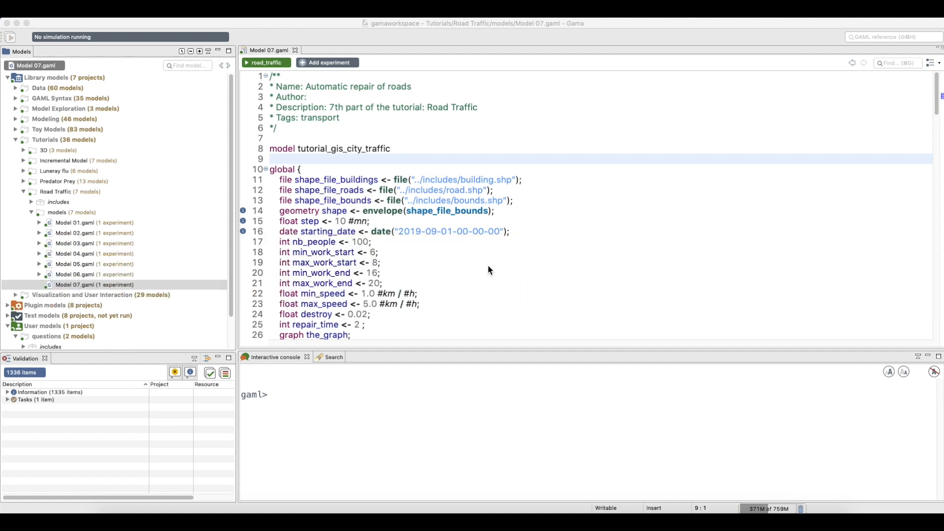
Run ?reflex, ?add and ?list in the GAML console to print each one's documentation
left_click(276, 397)
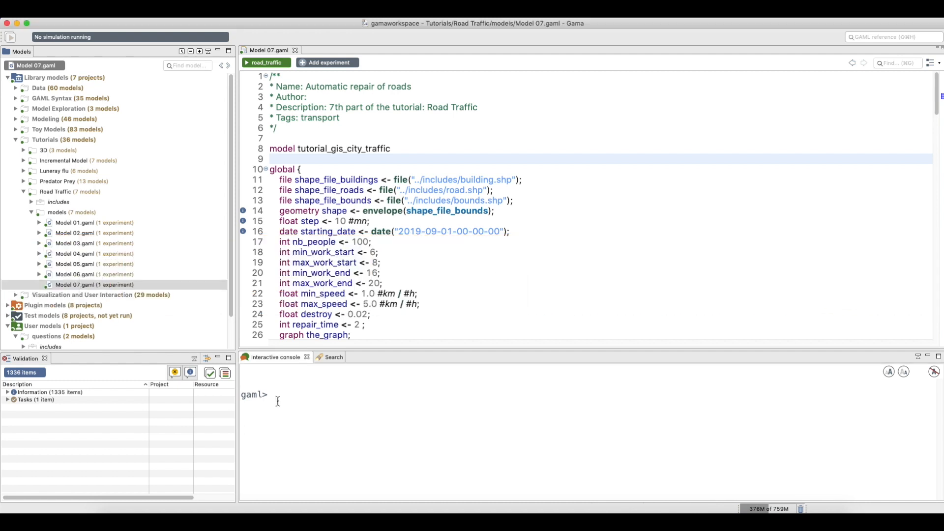
type("?reflex")
key("Return")
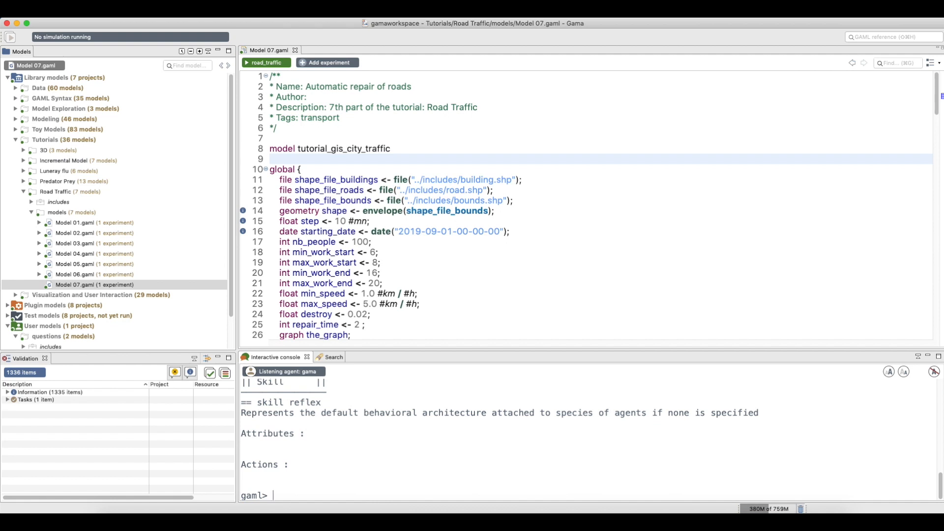
type("?add")
key("Return")
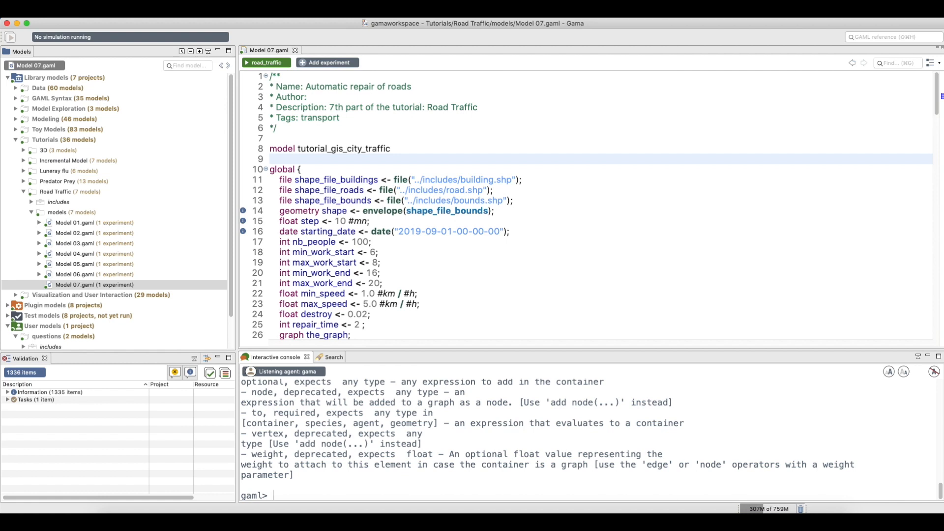
type("?list")
key("Return")
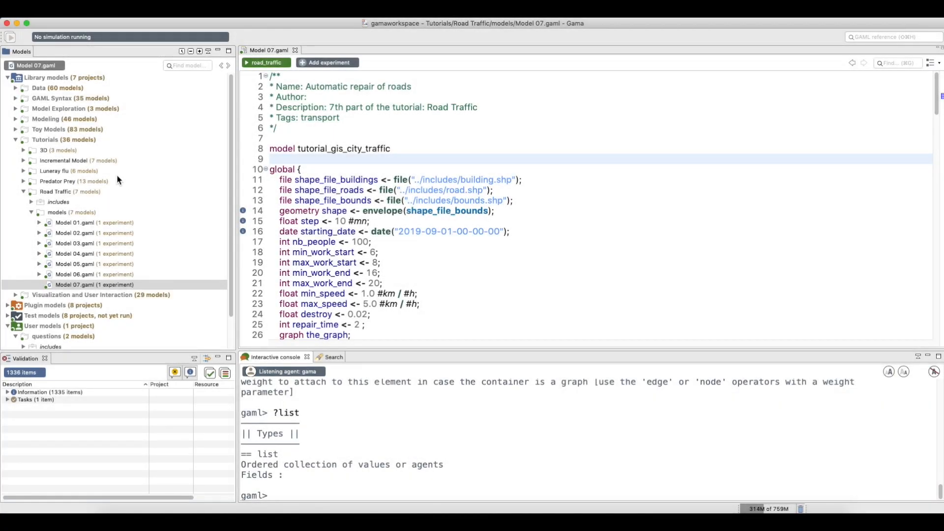
Open Model 07.gaml from the Road Traffic tutorial and launch its road_traffic experiment
left_click(50, 195)
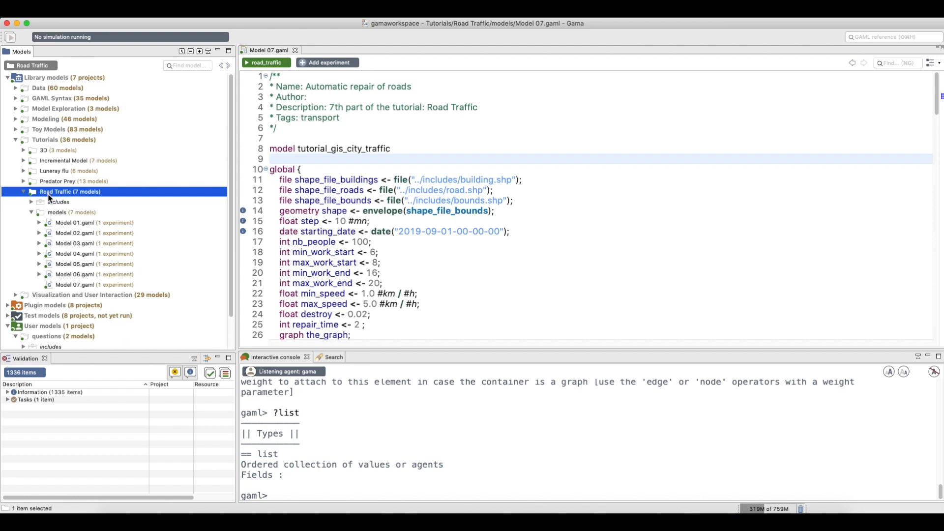
left_click(75, 286)
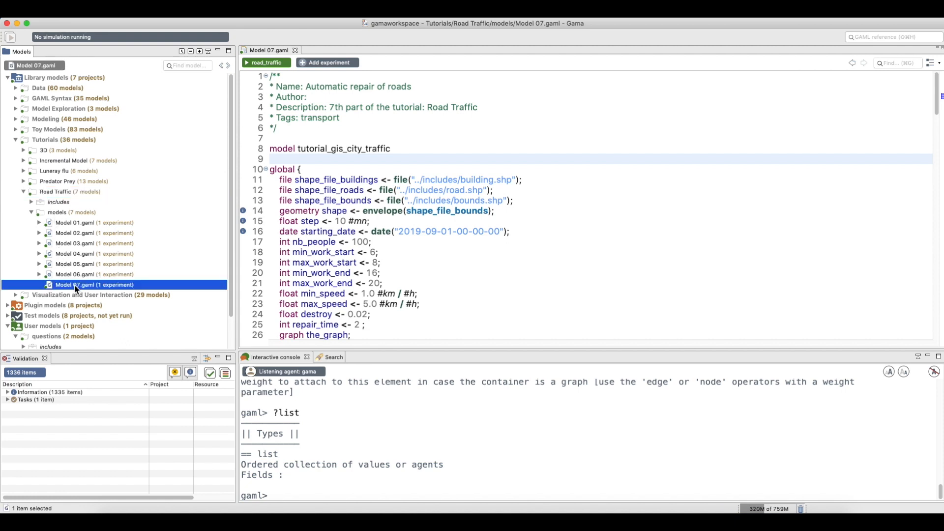
double_click(76, 286)
left_click(423, 253)
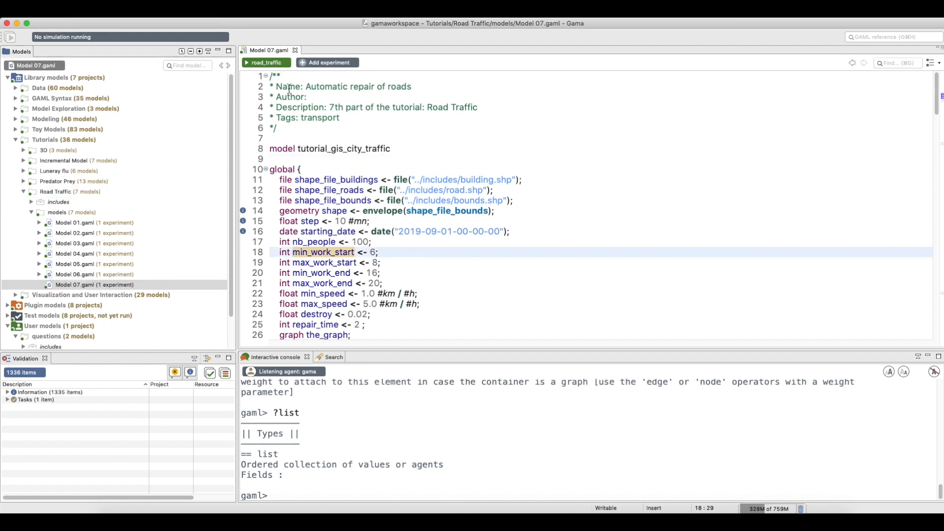
left_click(285, 66)
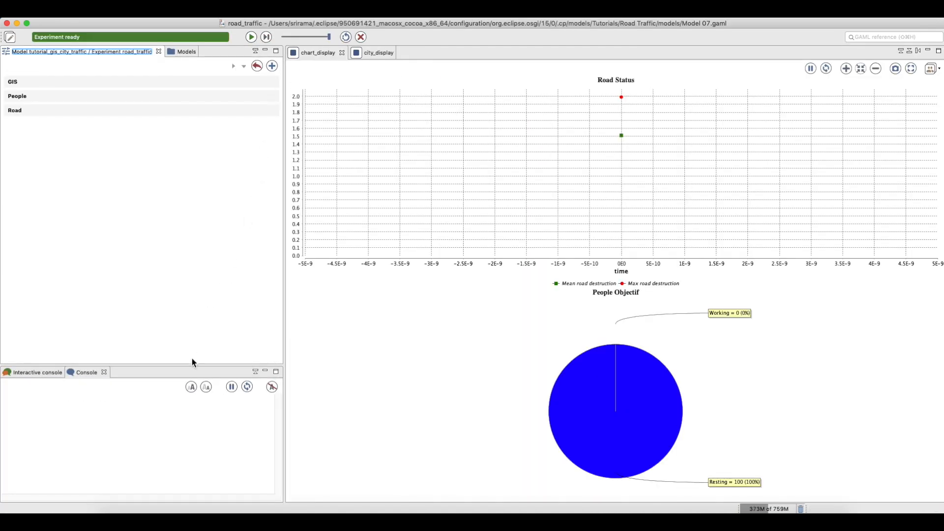
Enlarge the console, switch to the Interactive console and show the city_display map
left_click_drag(193, 367, 209, 244)
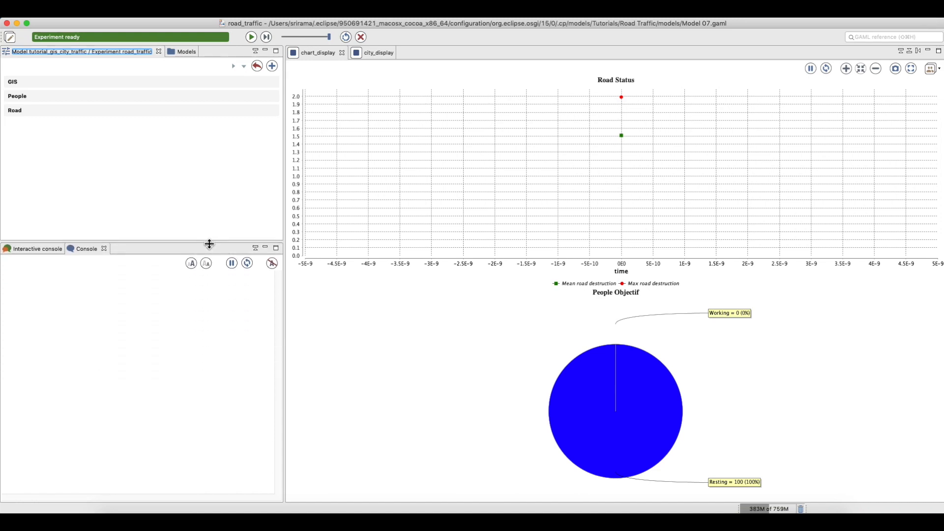
left_click(83, 252)
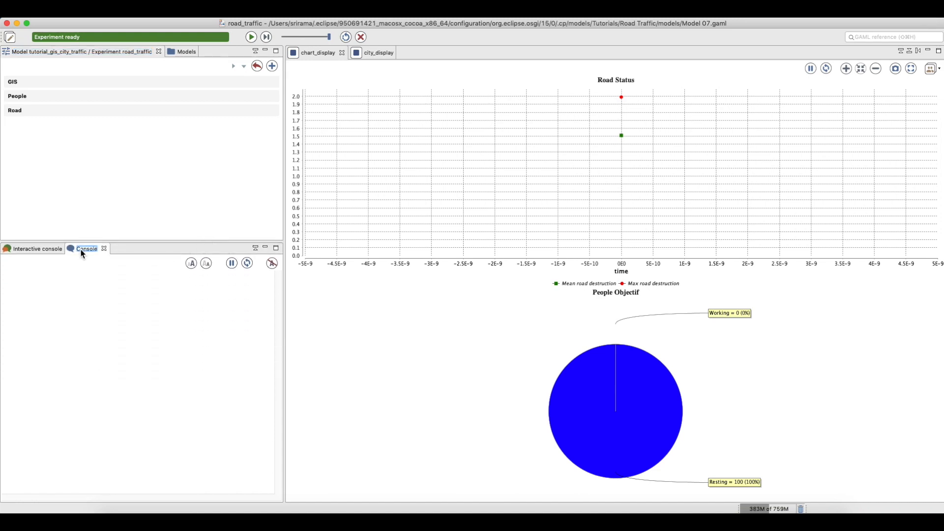
left_click(41, 249)
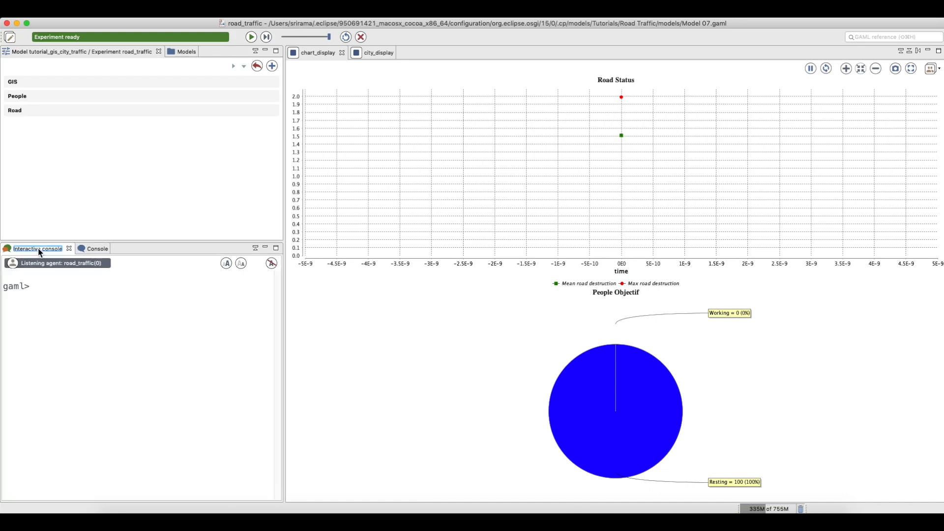
left_click(318, 133)
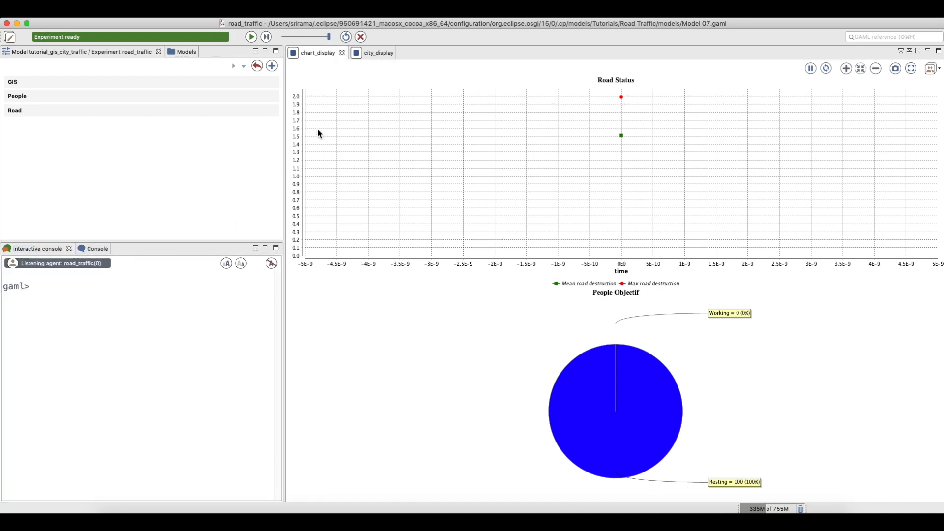
left_click(364, 53)
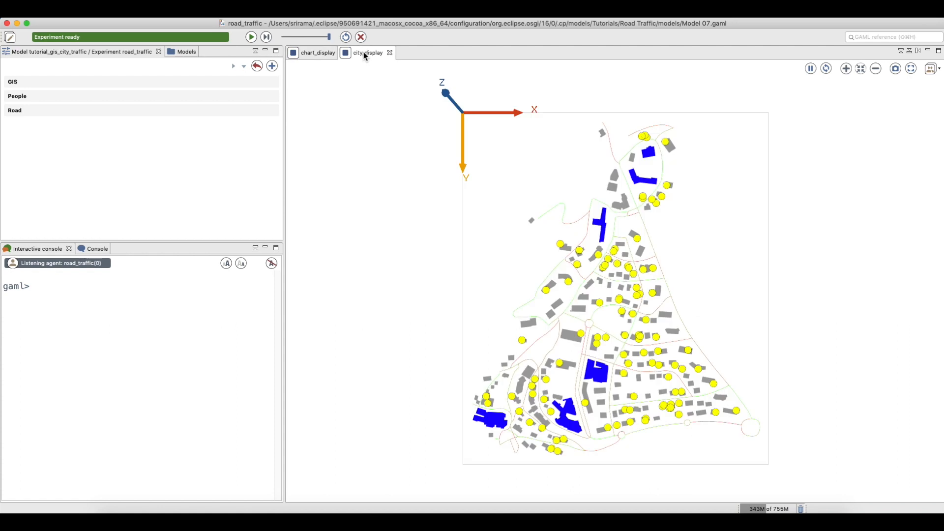
left_click(49, 290)
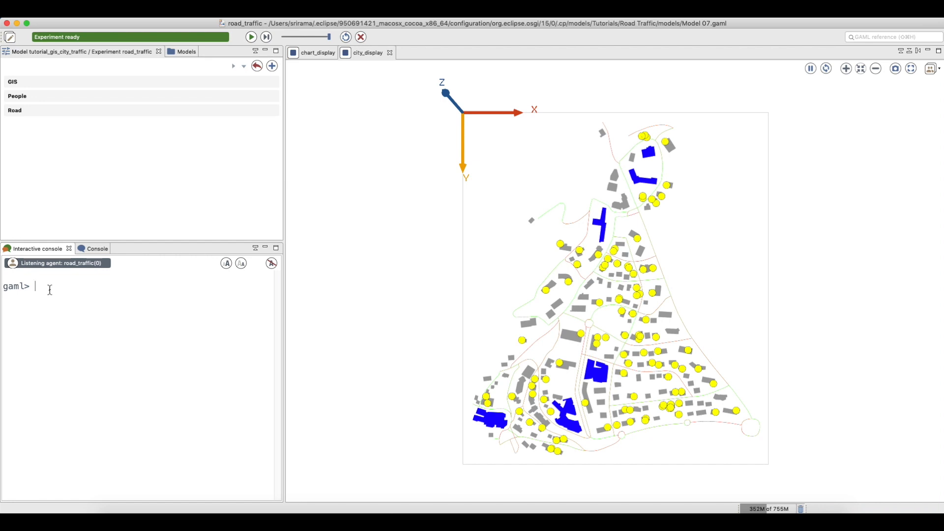
Run inspect people(58); to open an inspector showing people58's attributes
type("inspect")
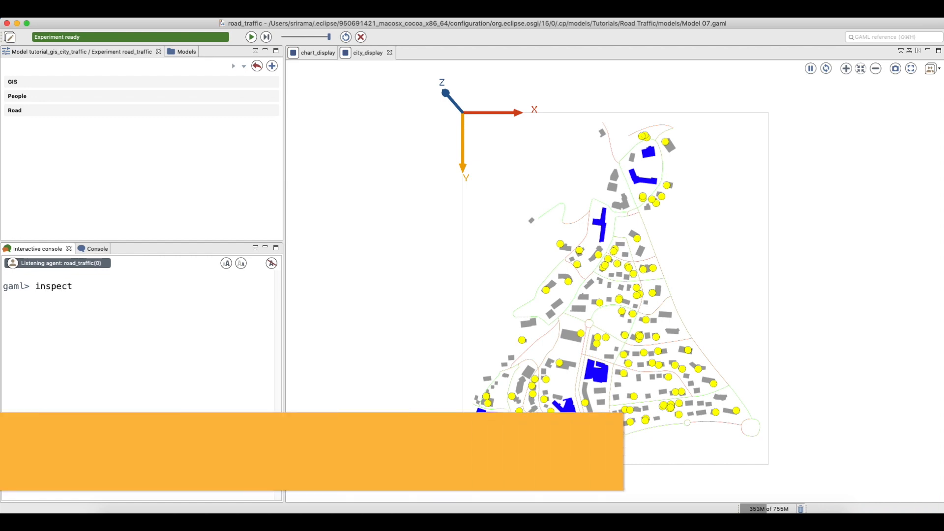
type(" people(58(")
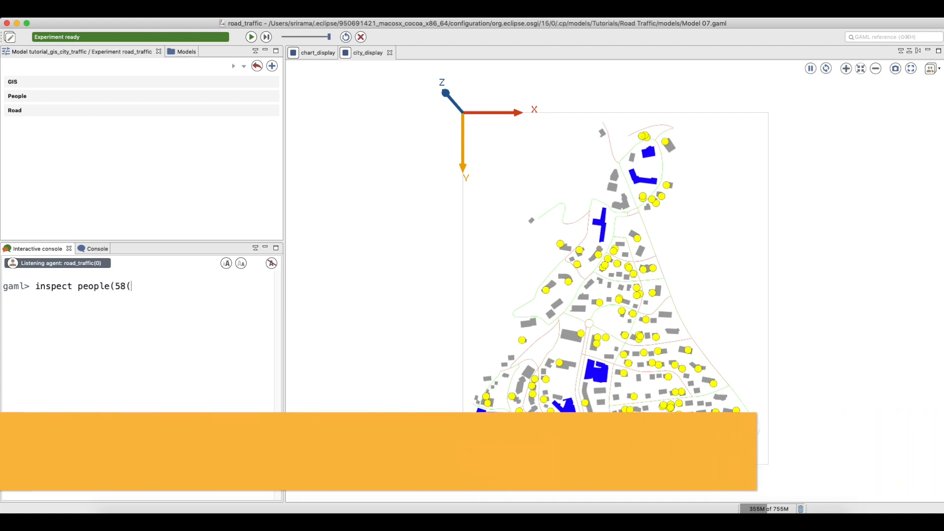
key("BackSpace")
type(");")
key("Return")
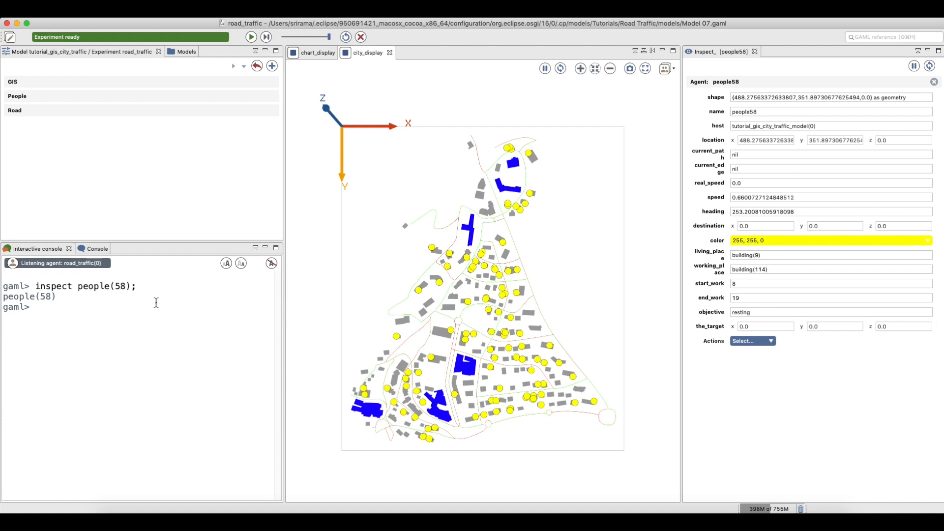
left_click(94, 312)
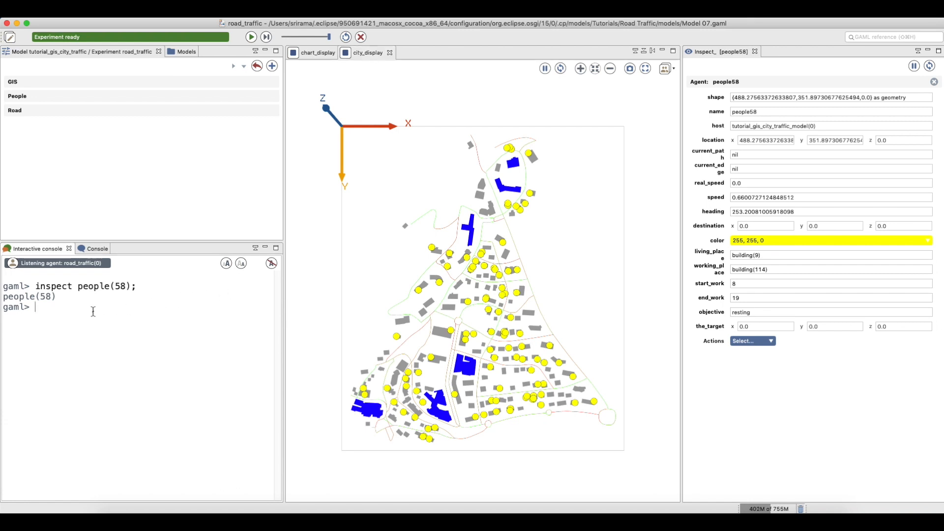
Run focus_on people(58); to centre the city display on people58
type("focus_on people(58")
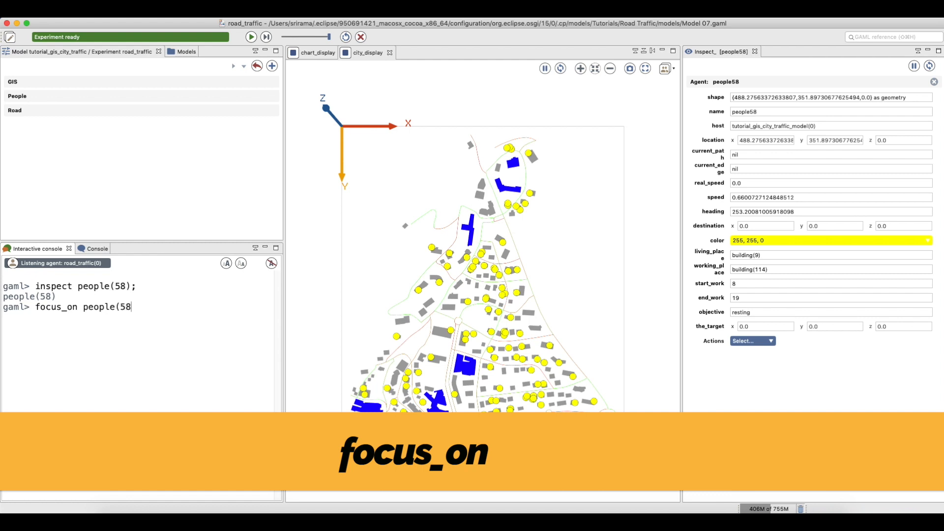
type(");")
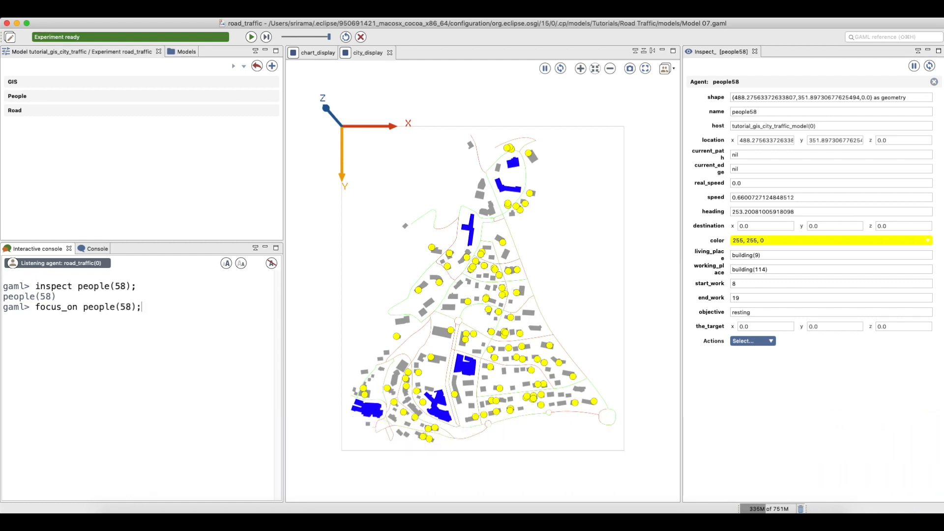
key("Return")
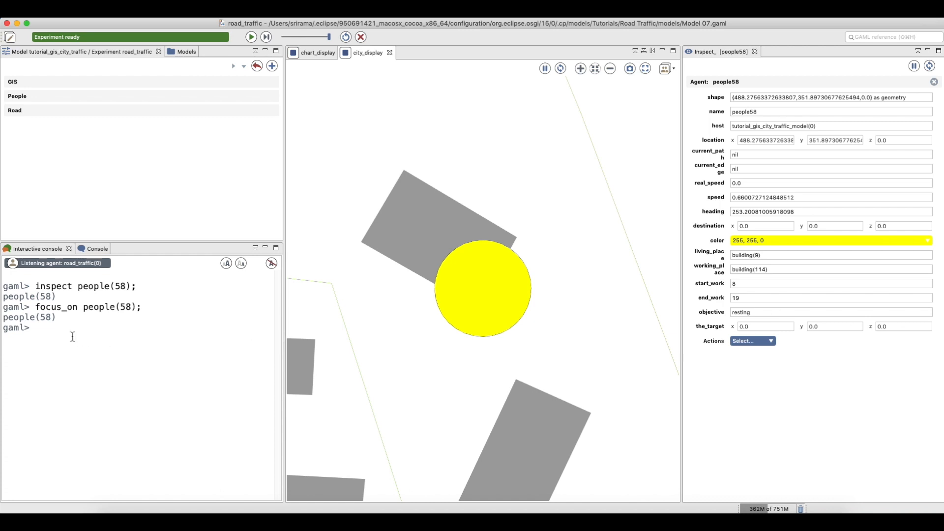
left_click(63, 331)
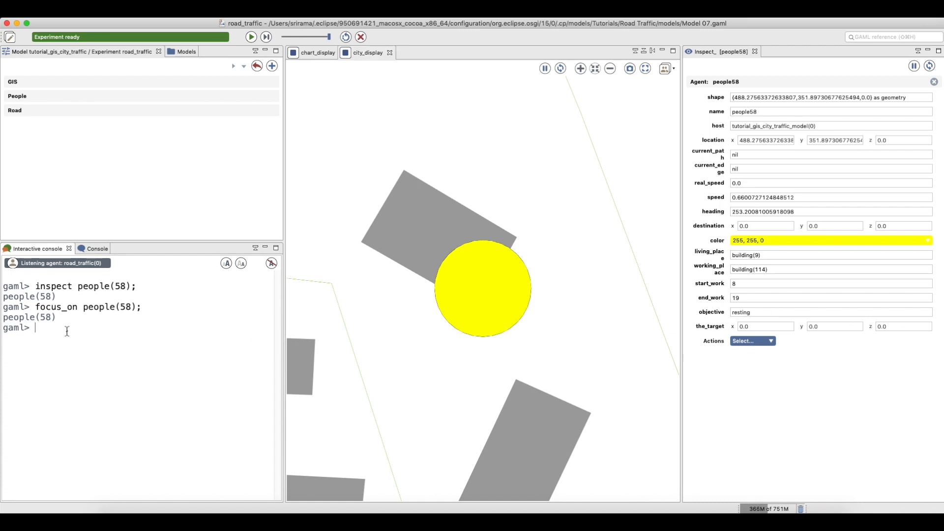
Run highlight people(58); for a green highlight, then repeat it with color:#red
type("focus")
type(" highl")
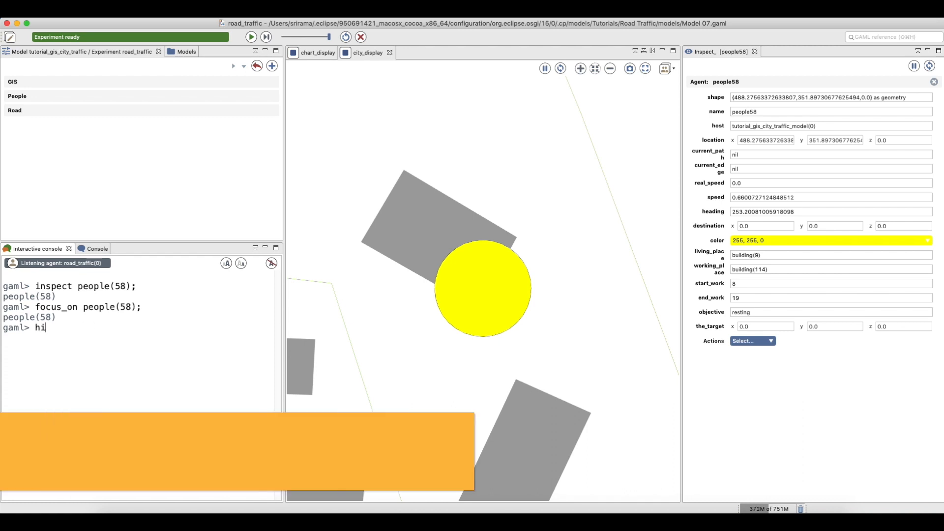
type("gh")
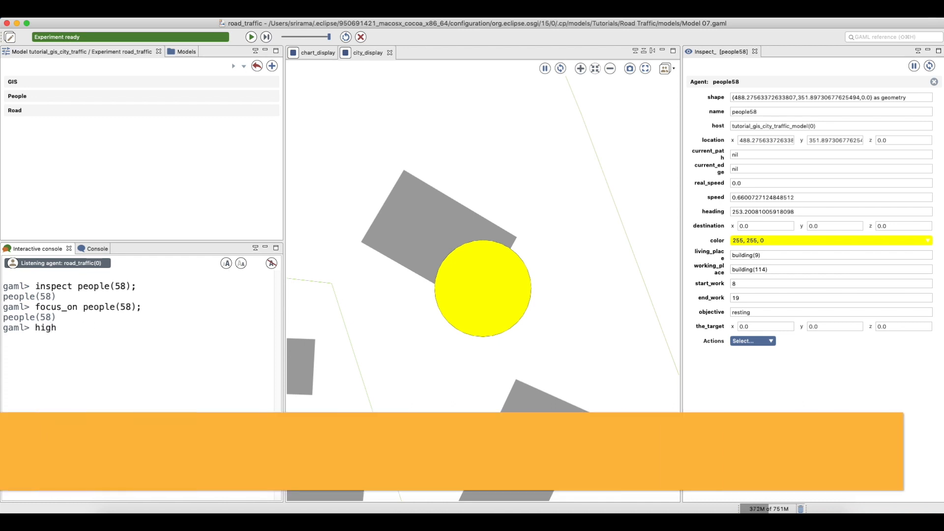
type("light people")
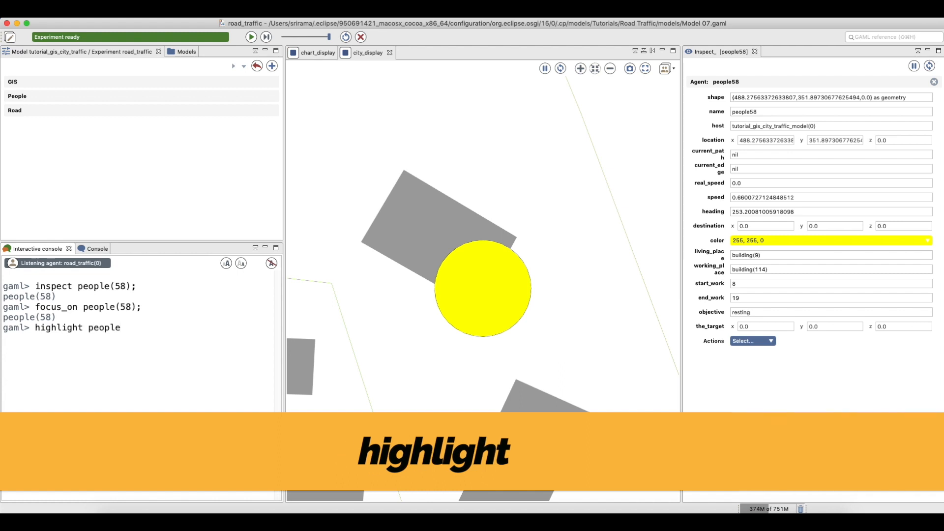
type("(58);")
key("Return")
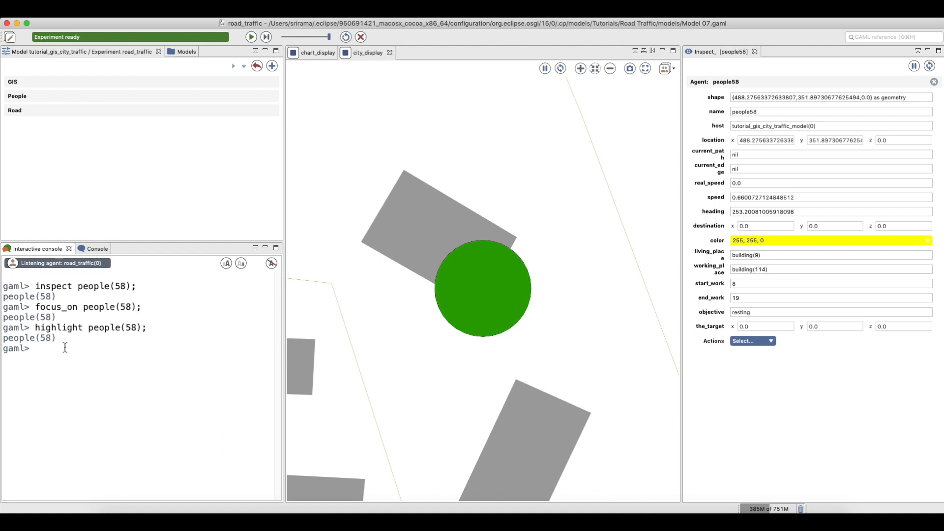
type("highlight people(5")
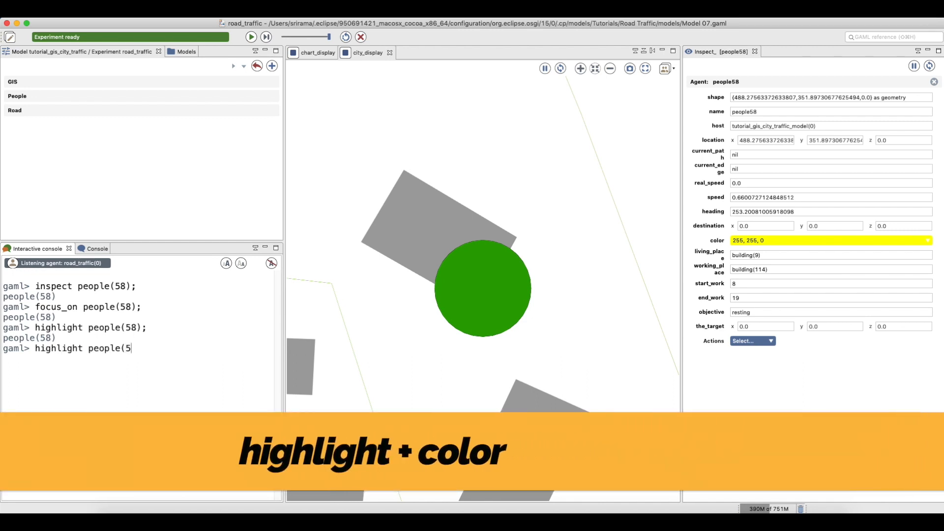
type("8) color:#red;")
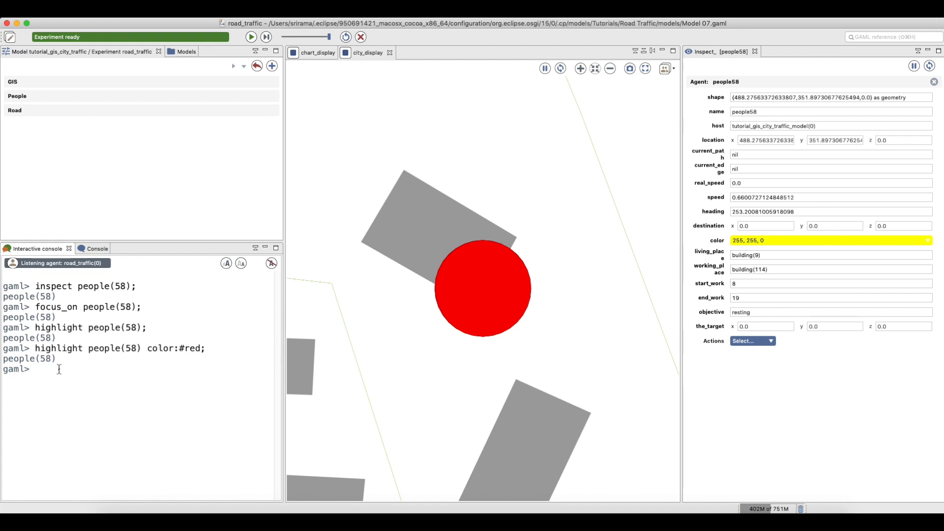
type("browse")
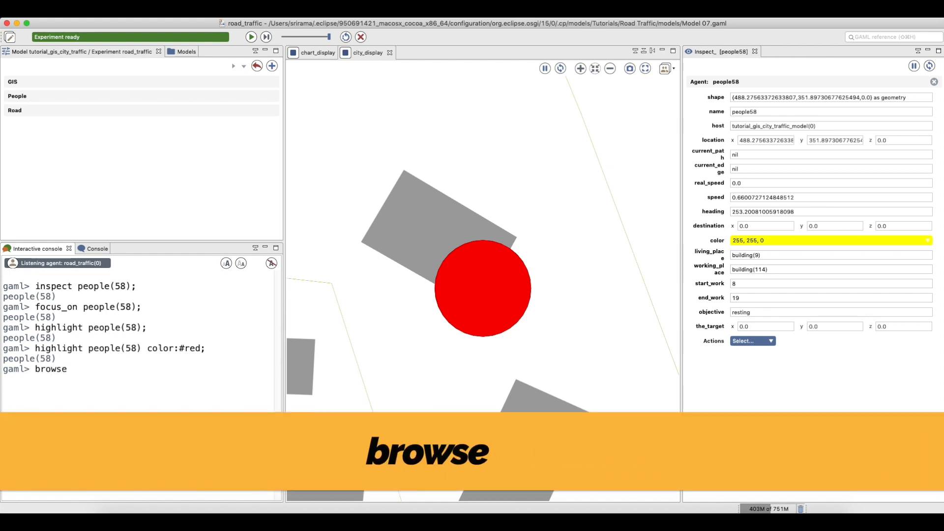
type(" building;")
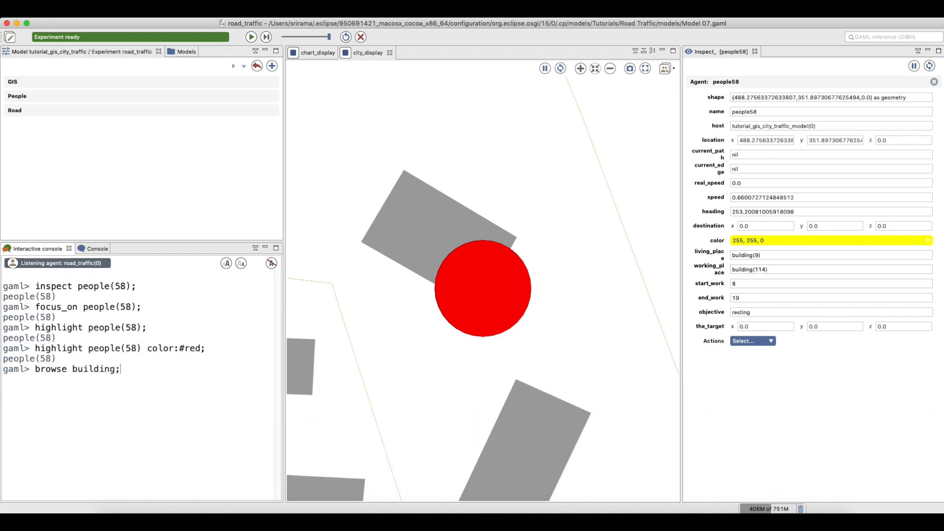
key("Return")
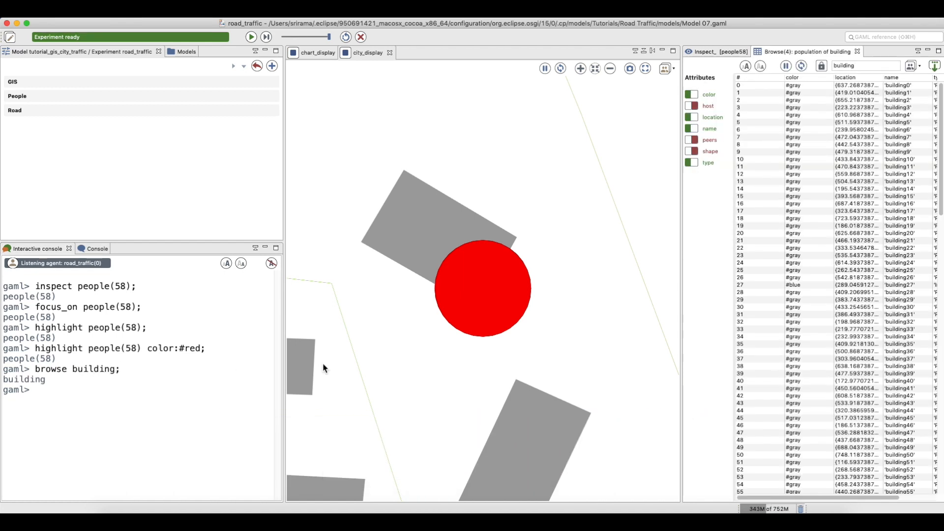
left_click_drag(906, 100, 913, 346)
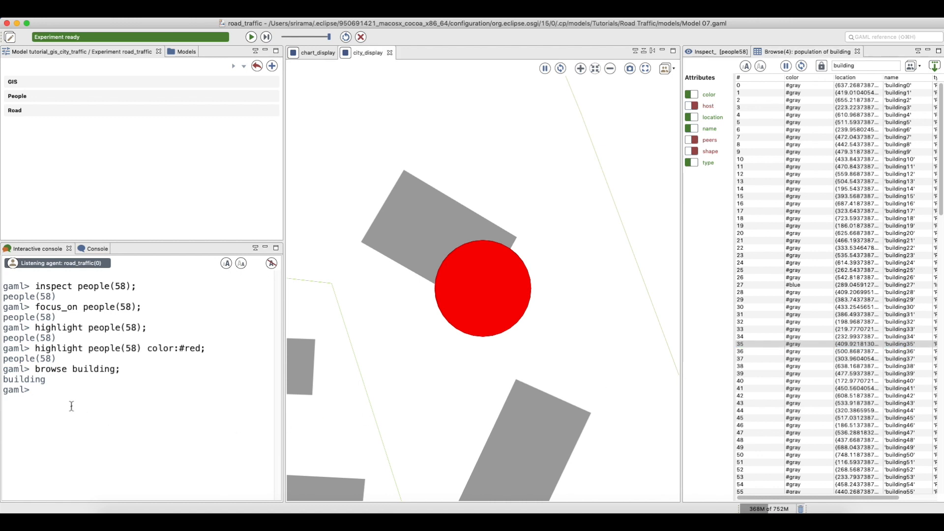
left_click(59, 395)
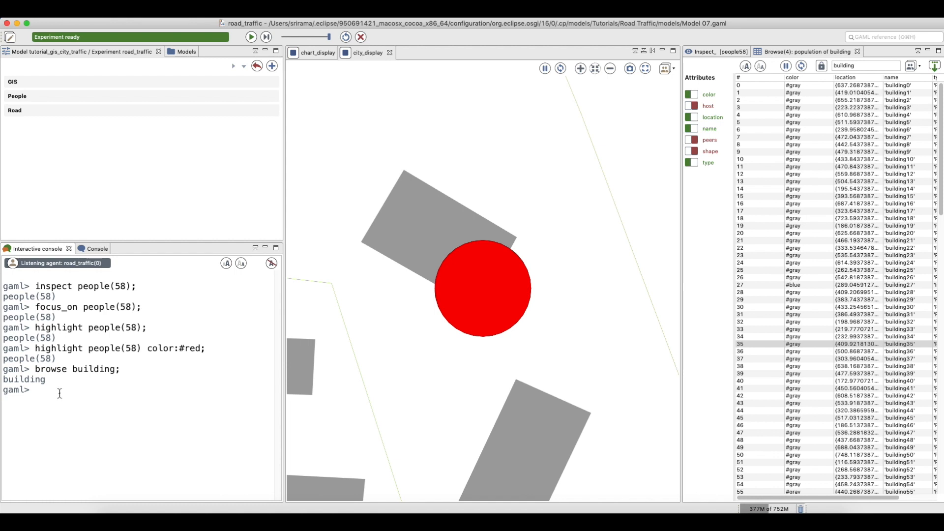
Browse buildings where (each.type = "Industrial") and widen the table to show the type column
key("Up")
key("BackSpace")
type("where")
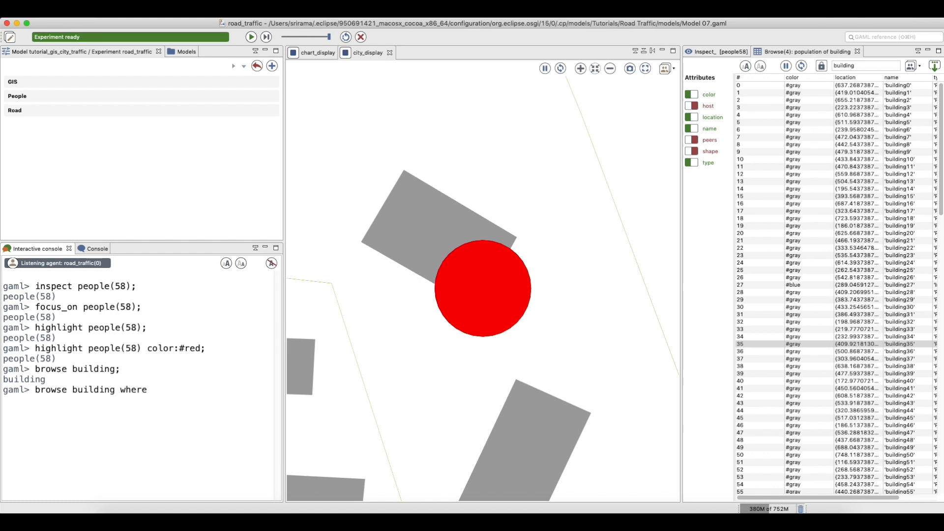
type(" (each.type = \"Industrial\");")
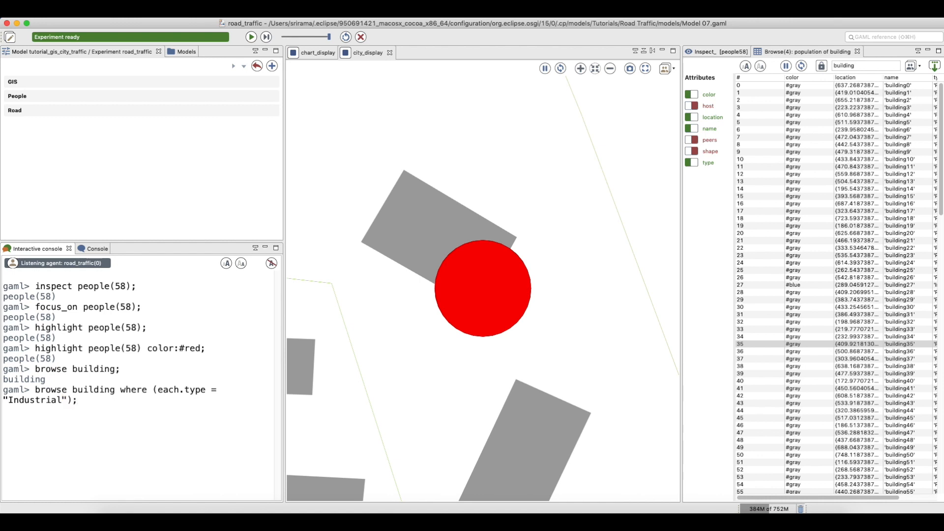
key("Return")
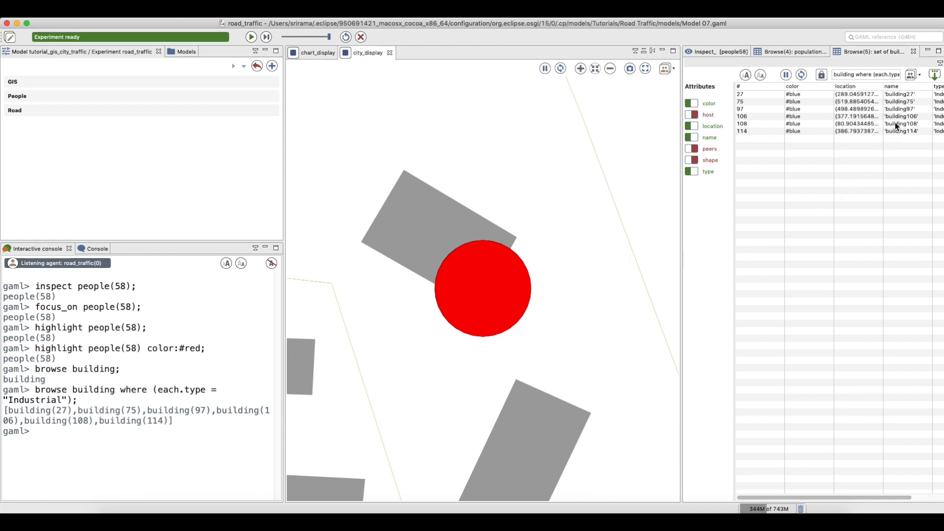
left_click_drag(683, 226, 628, 226)
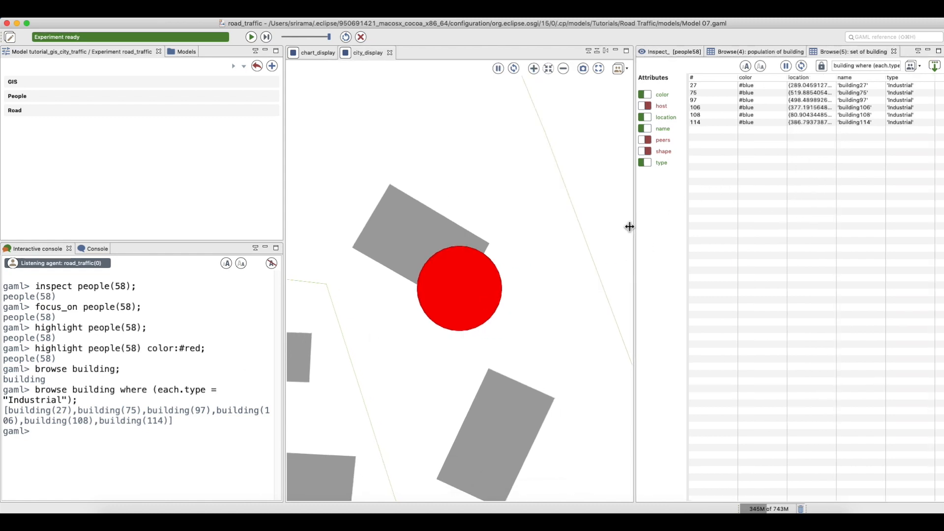
left_click(916, 85)
left_click_drag(917, 83, 915, 124)
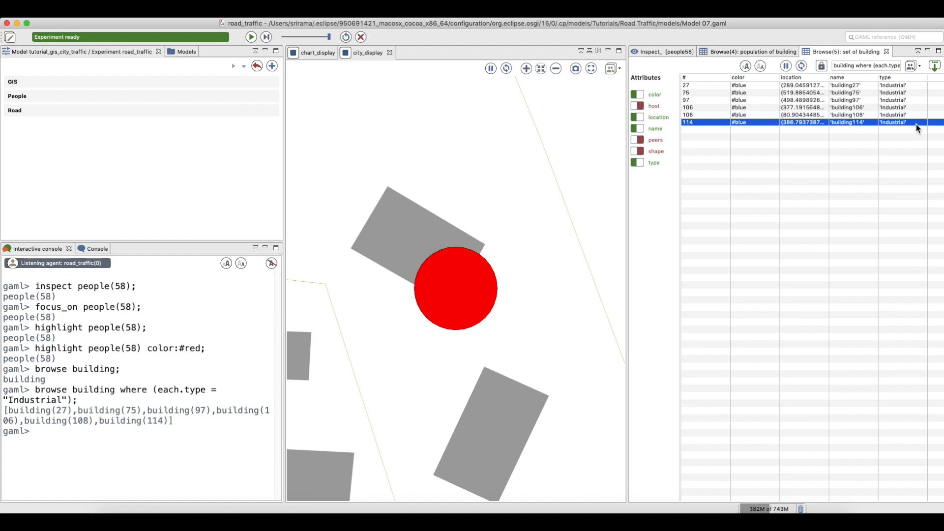
left_click(78, 289)
Print group_by(building, each.type) and mark the Industrial and Residential group labels in the output
type("w")
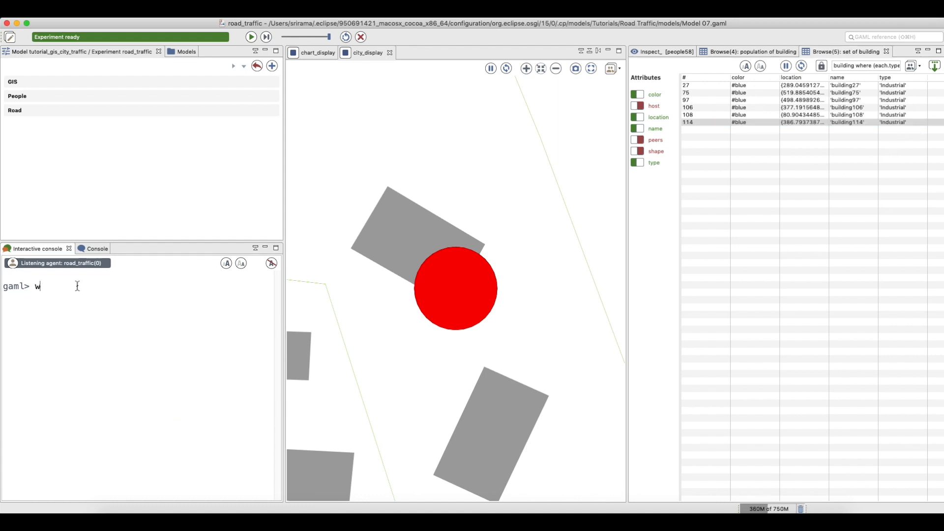
type("rite group_by(building")
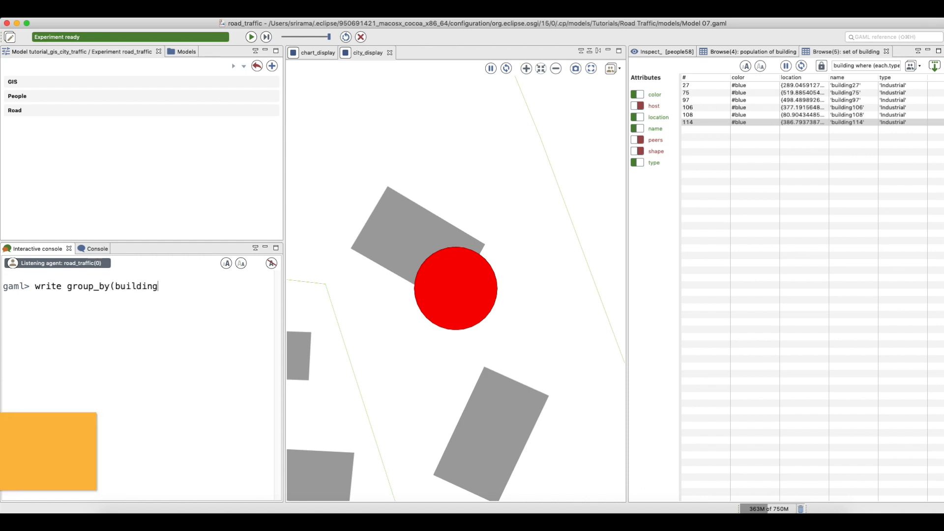
type(", each.")
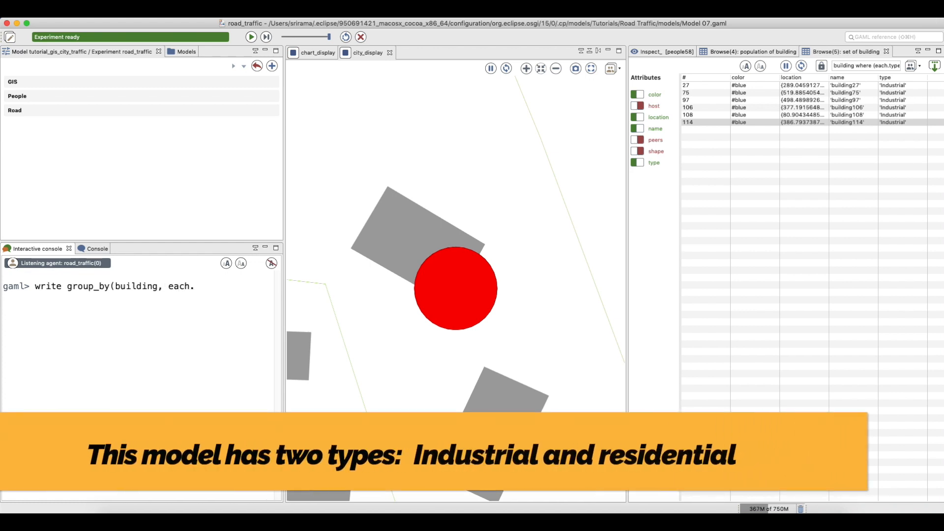
type("type);")
key("Return")
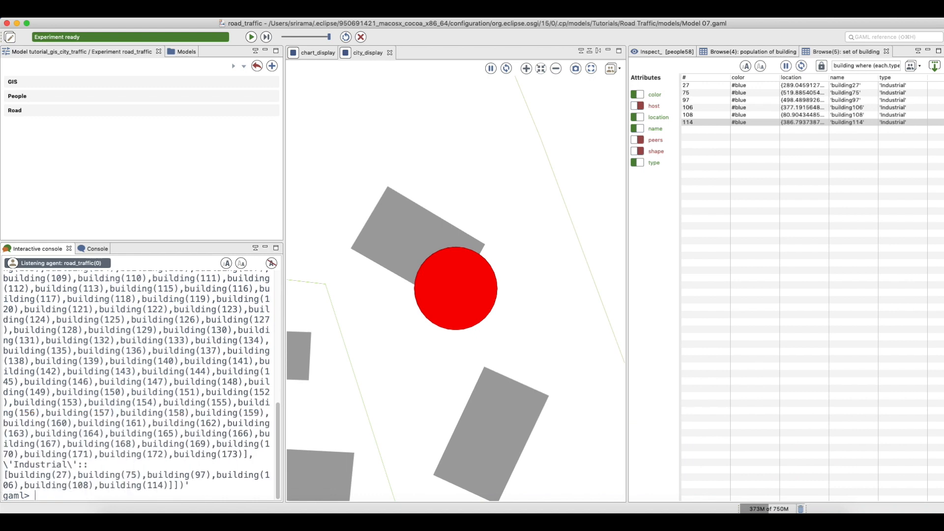
left_click_drag(9, 464, 86, 464)
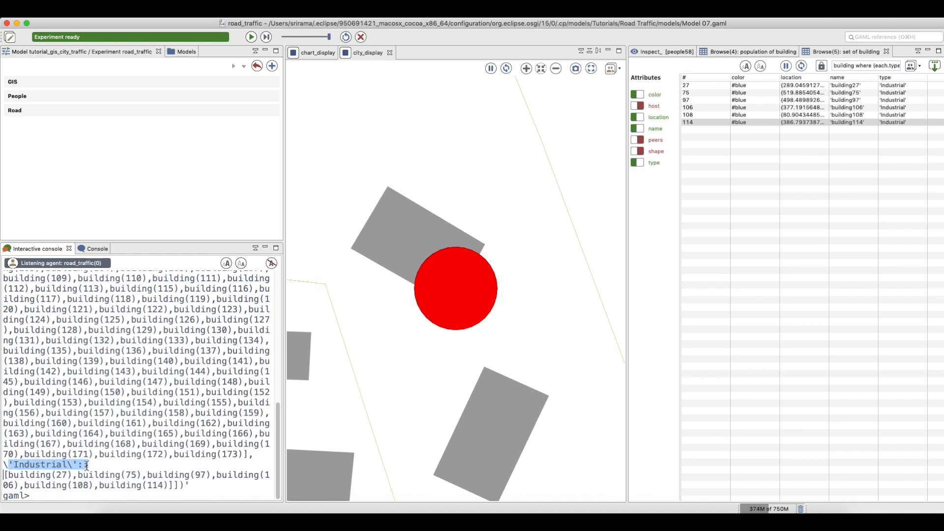
scroll(80, 386, "up", 8)
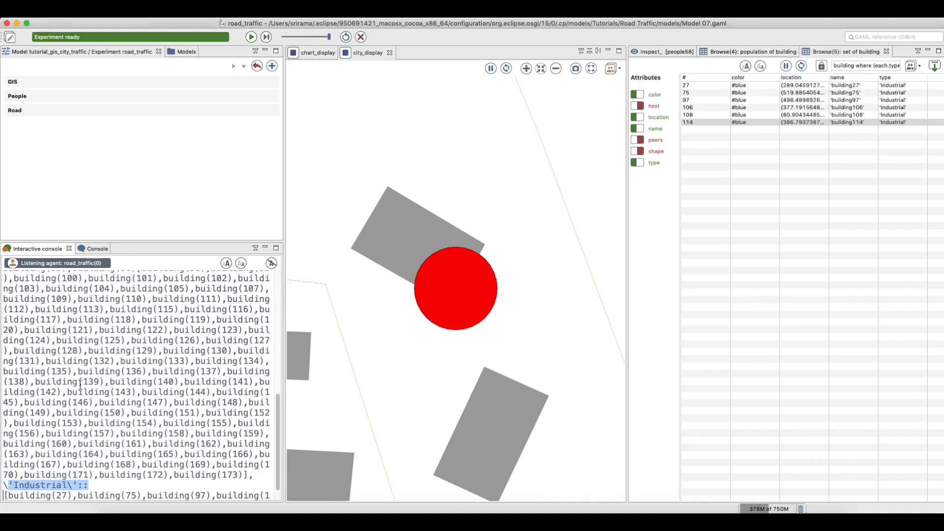
scroll(80, 386, "up", 8)
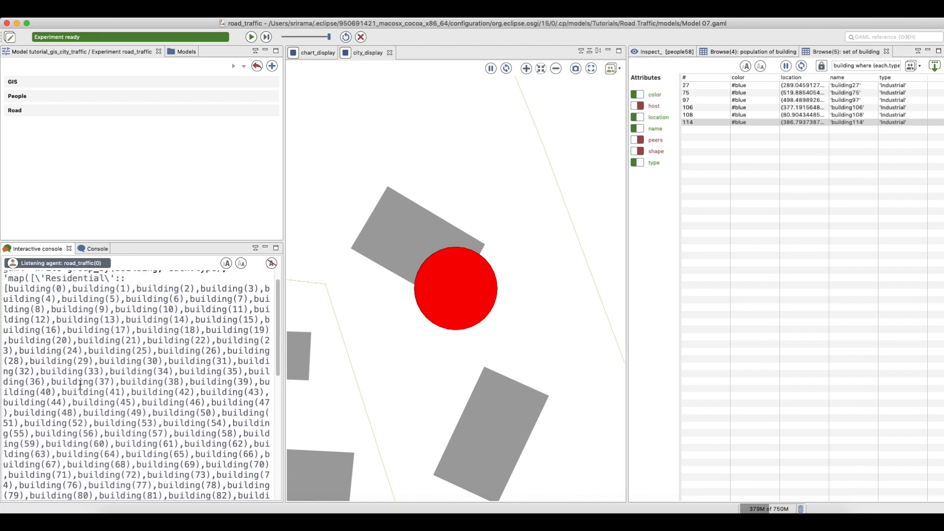
left_click_drag(46, 289, 129, 287)
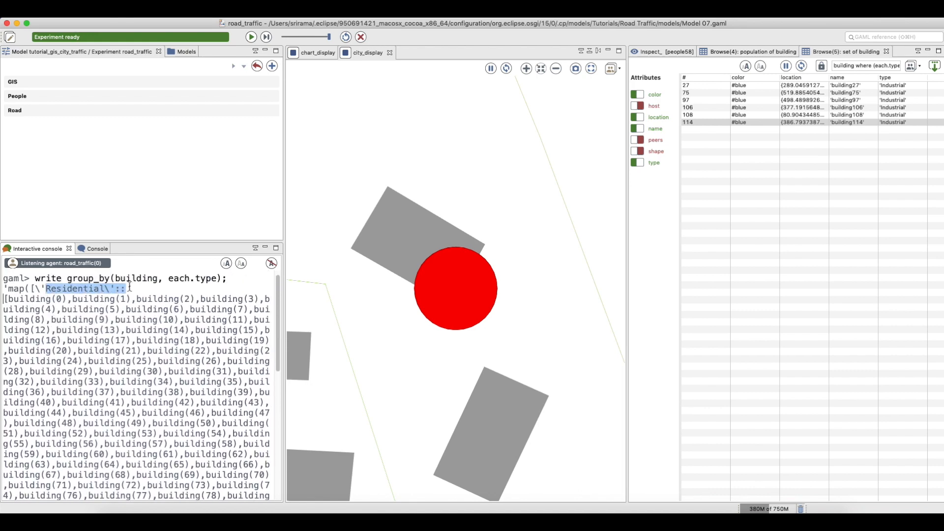
scroll(171, 409, "down", 5)
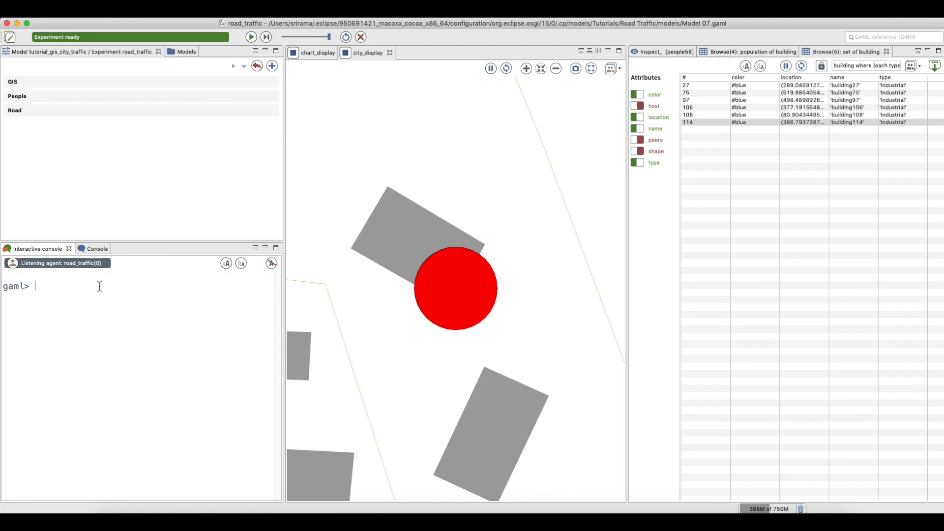
type("write")
Print people group_by(each.objective) and mark the resting group label in the output
type("people")
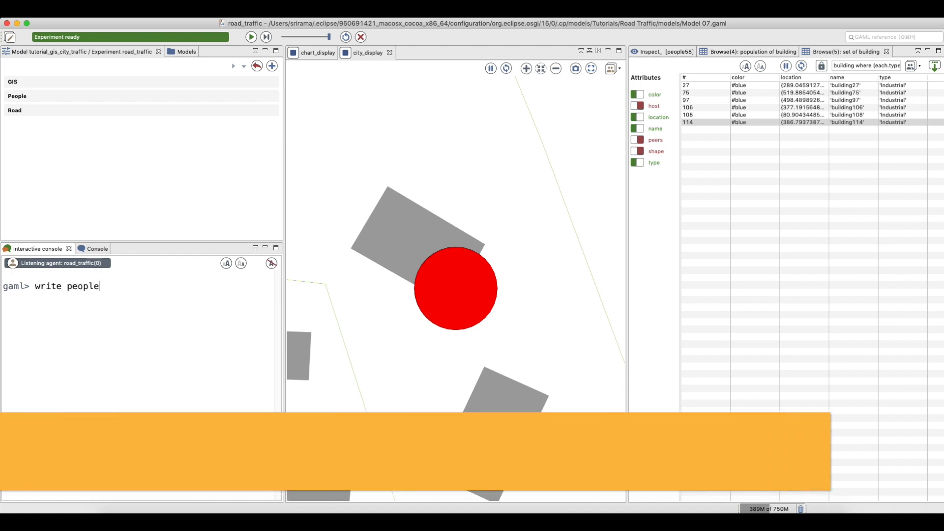
type(" g")
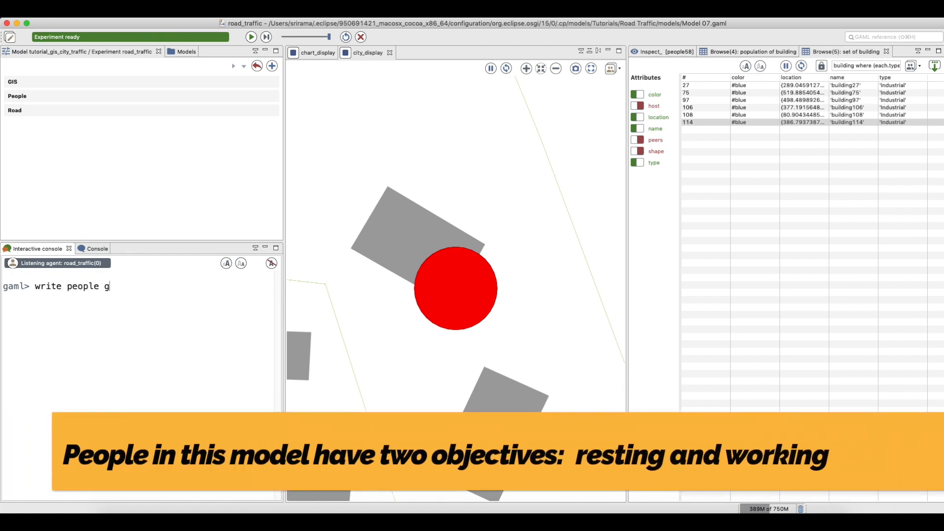
type("roup_by")
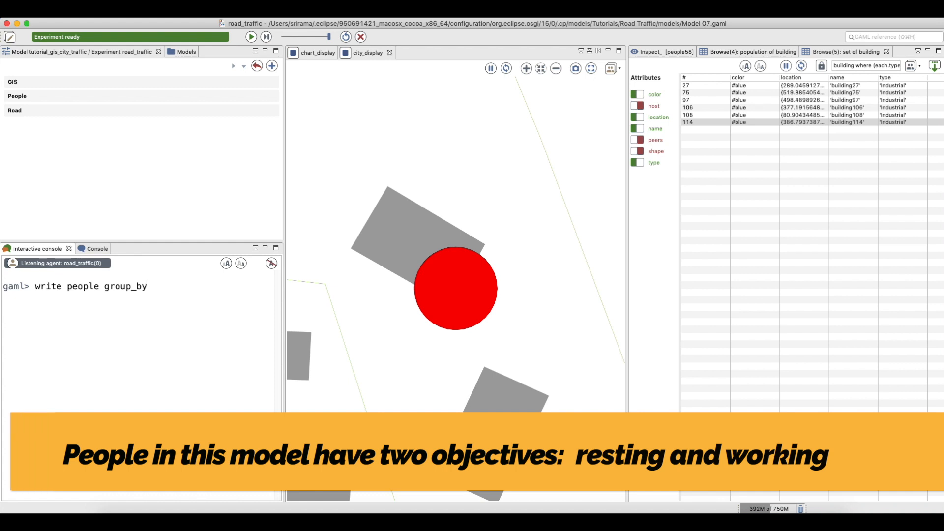
type("(each.objective")
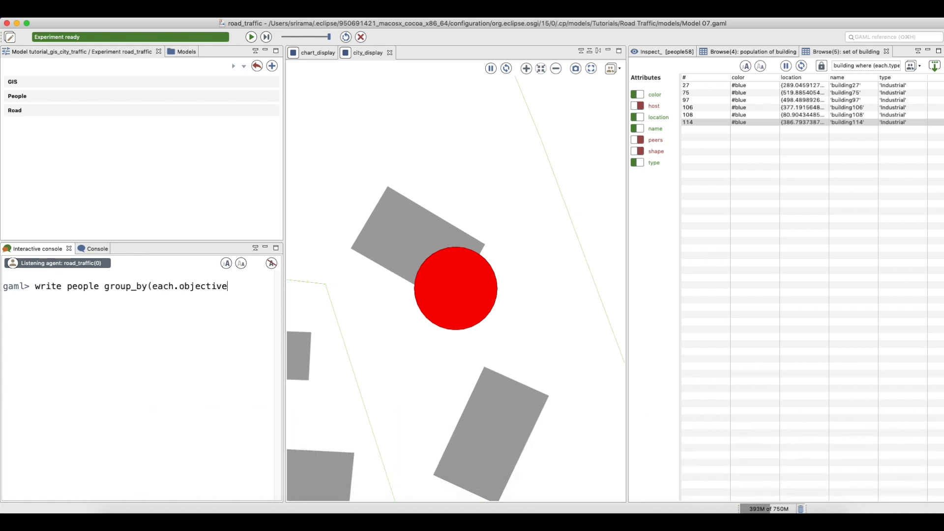
type(");")
key("Return")
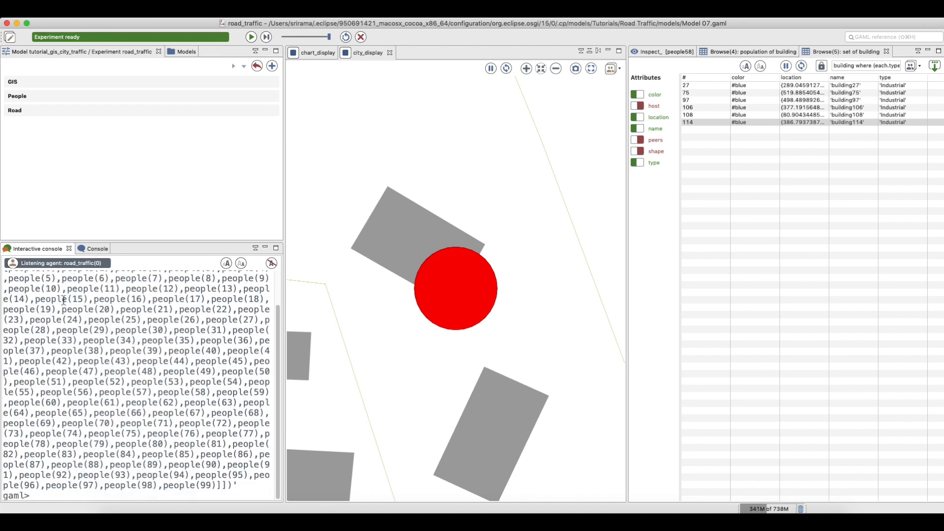
scroll(63, 352, "up", 3)
left_click_drag(46, 297, 83, 298)
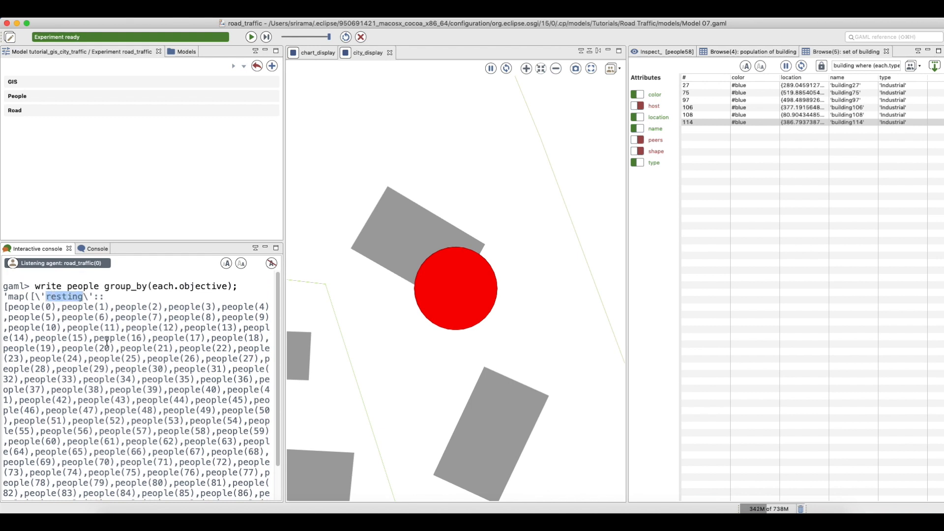
scroll(85, 337, "down", 3)
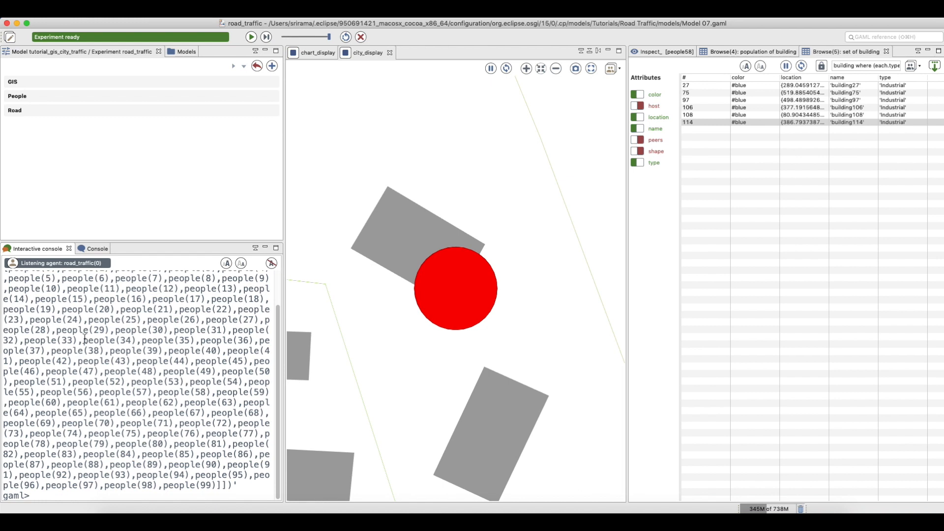
scroll(132, 348, "up", 3)
scroll(131, 348, "down", 3)
Clear the console output, then play the simulation and pause it at cycle 964
left_click(272, 264)
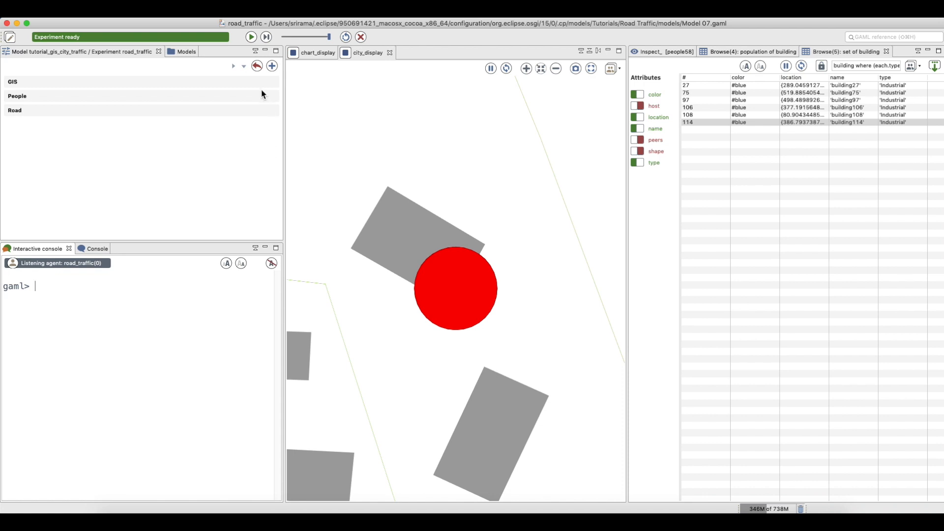
left_click(252, 38)
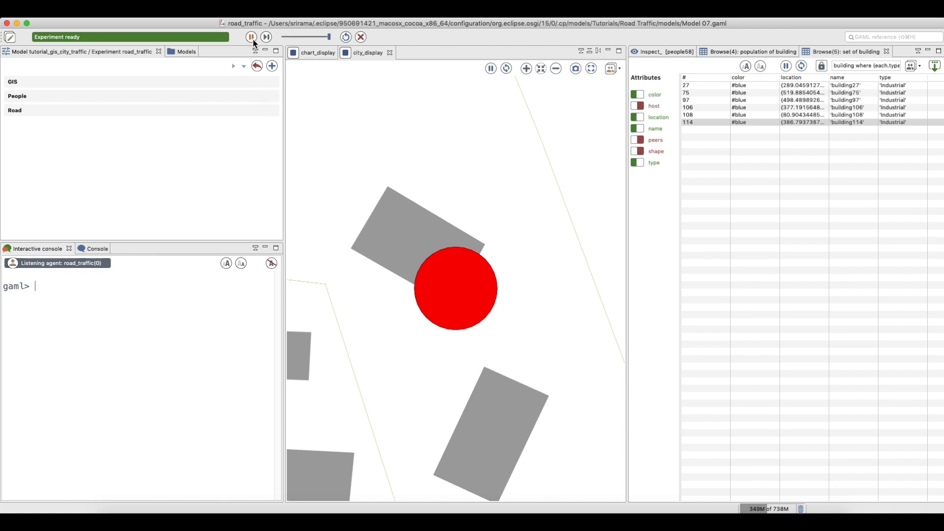
left_click(252, 40)
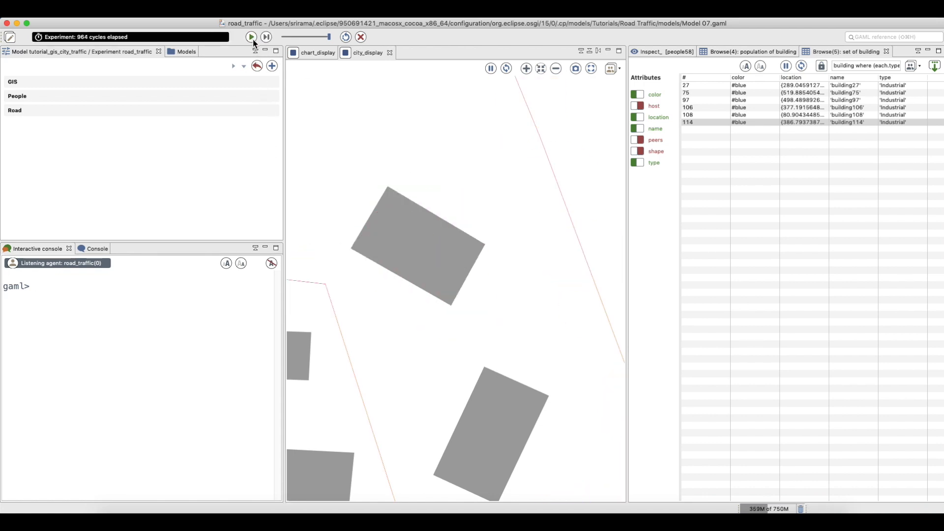
left_click(103, 287)
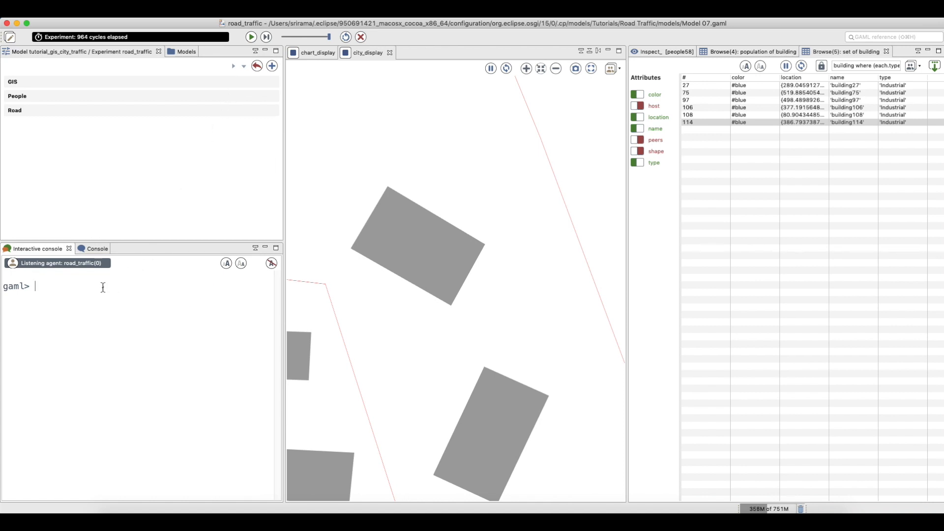
Rerun the group-by-objective write and mark the resting and working group labels
type("write people group_by(each.objective);")
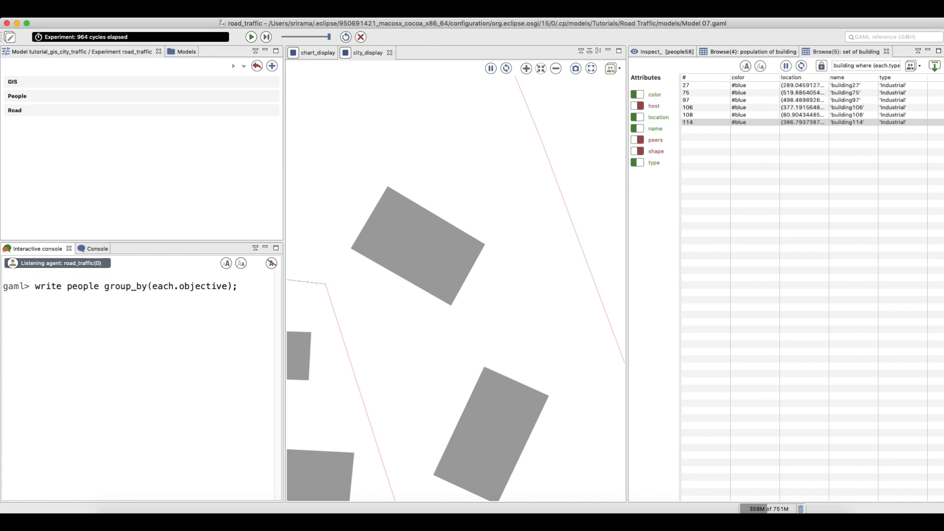
key("Return")
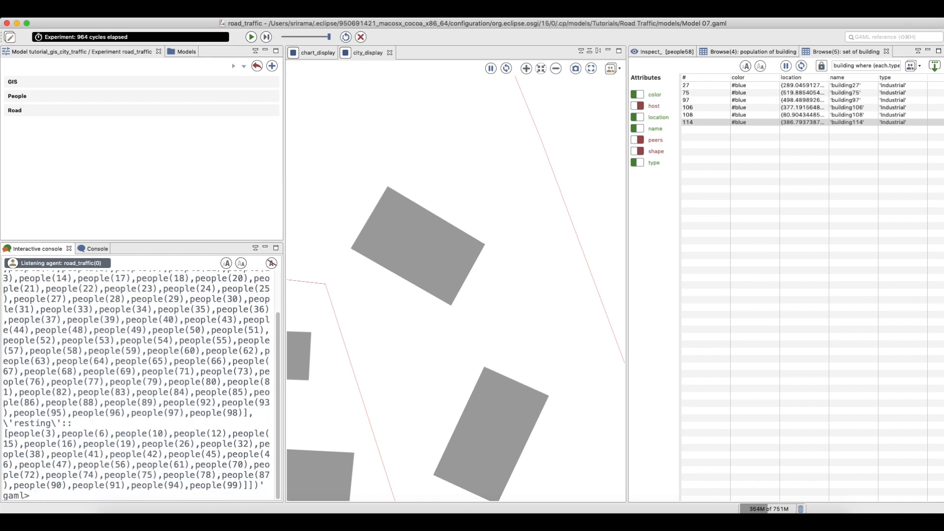
left_click_drag(14, 423, 72, 423)
scroll(47, 440, "up", 2)
scroll(56, 433, "up", 1)
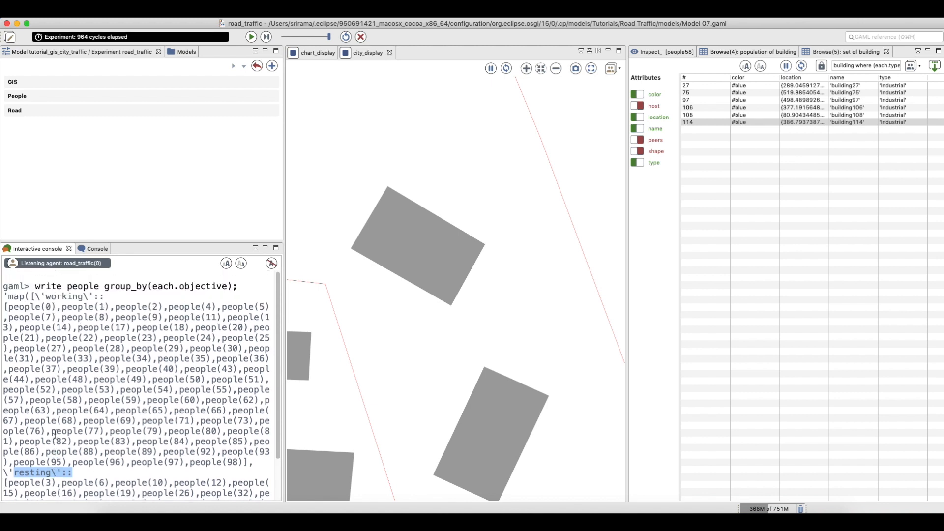
left_click_drag(46, 296, 86, 296)
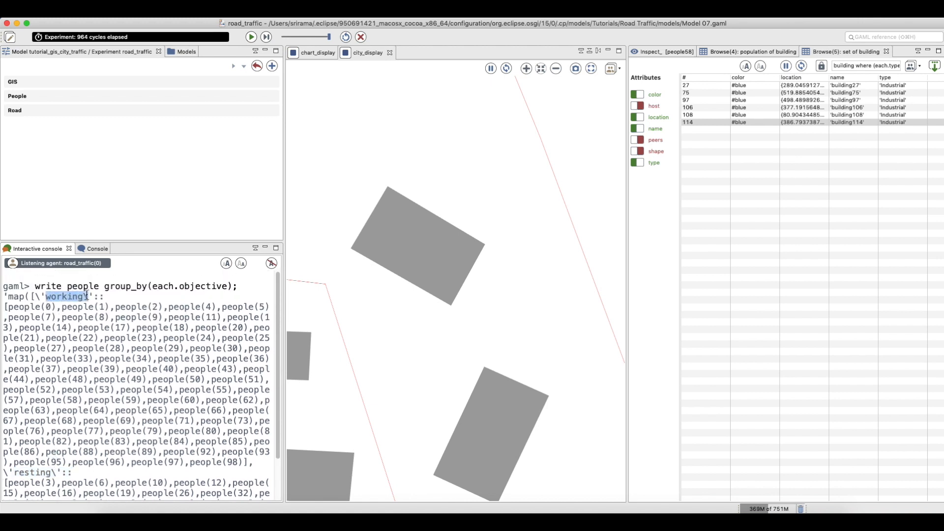
scroll(98, 371, "down", 3)
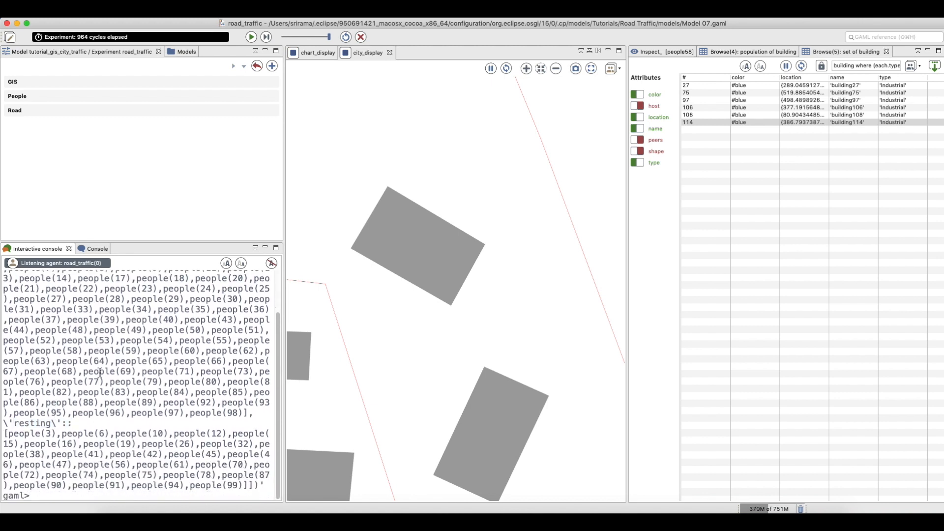
Clear the console and run write people group_by((each.objective="resting") and (int(each)>90));
left_click(273, 265)
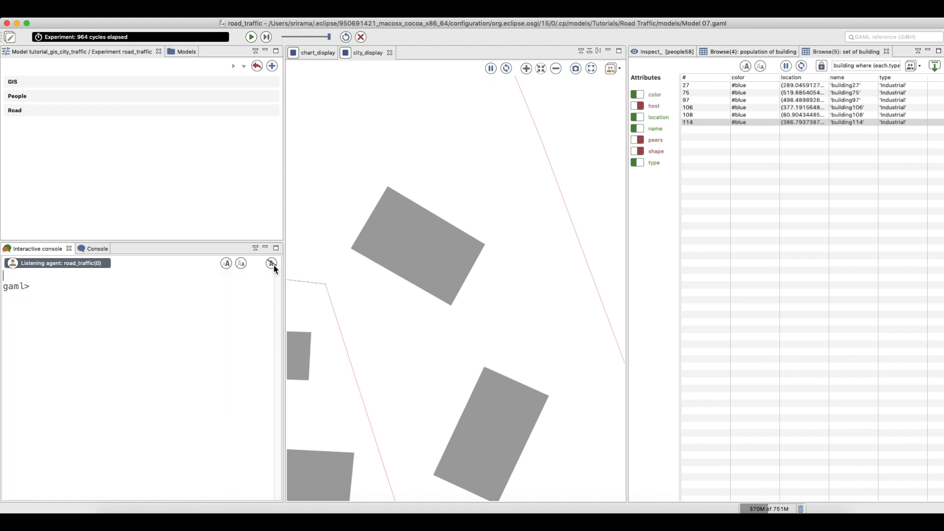
left_click(105, 285)
type("write people group_by")
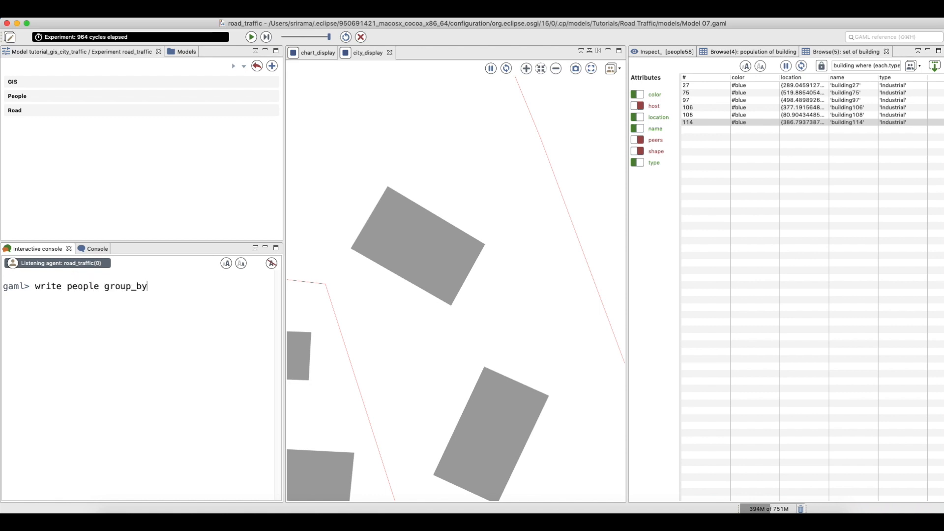
type("((each.objective= \"resting\"")
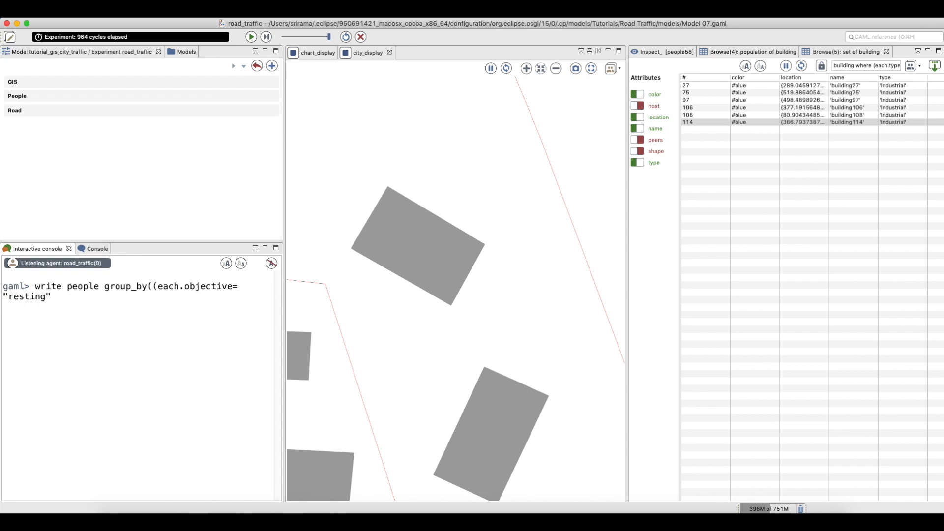
type(" ) and (int(each))")
key("BackSpace")
type("));")
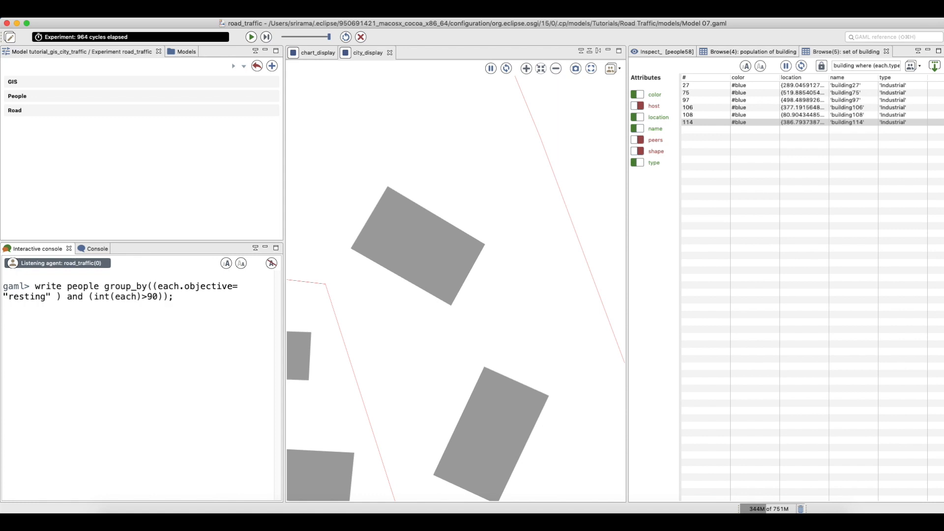
key("Return")
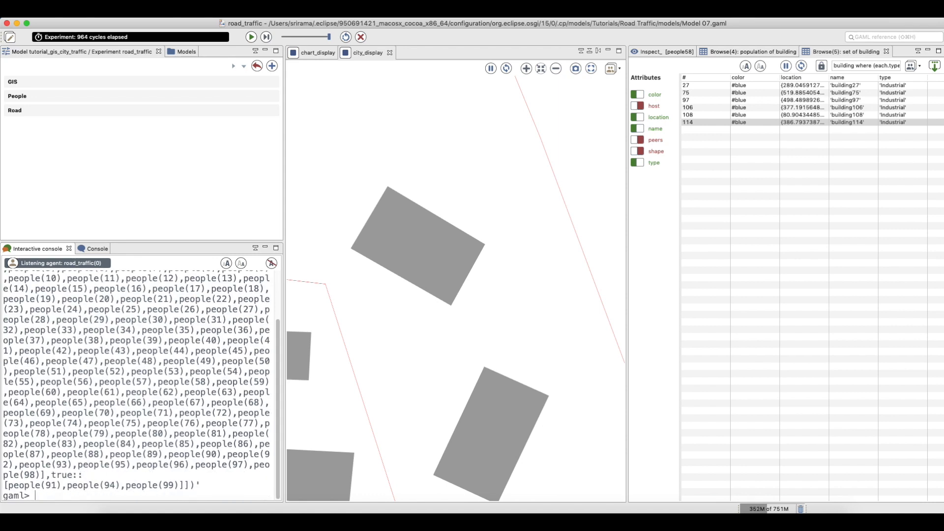
Highlight the true group in the output: people91, people94 and people99
left_click_drag(51, 475, 81, 475)
left_click_drag(8, 485, 184, 484)
scroll(118, 353, "up", 3)
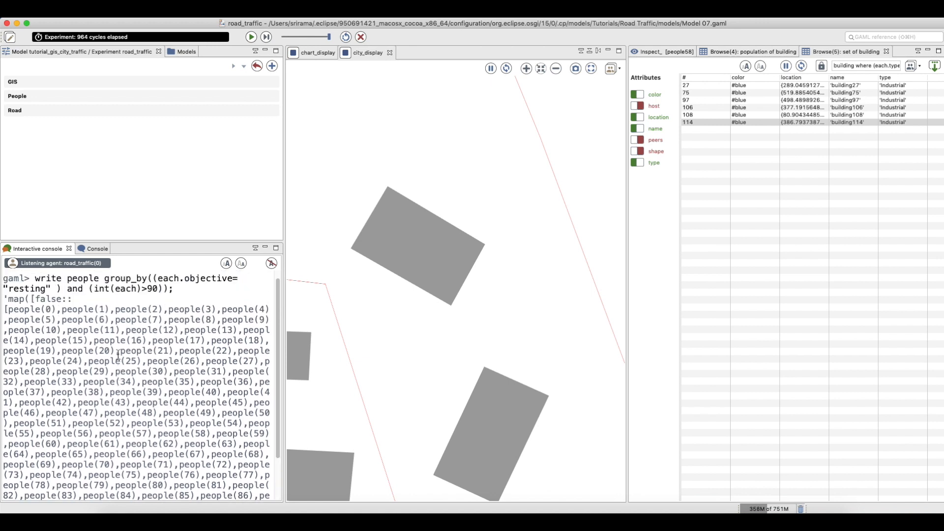
left_click_drag(37, 307, 73, 307)
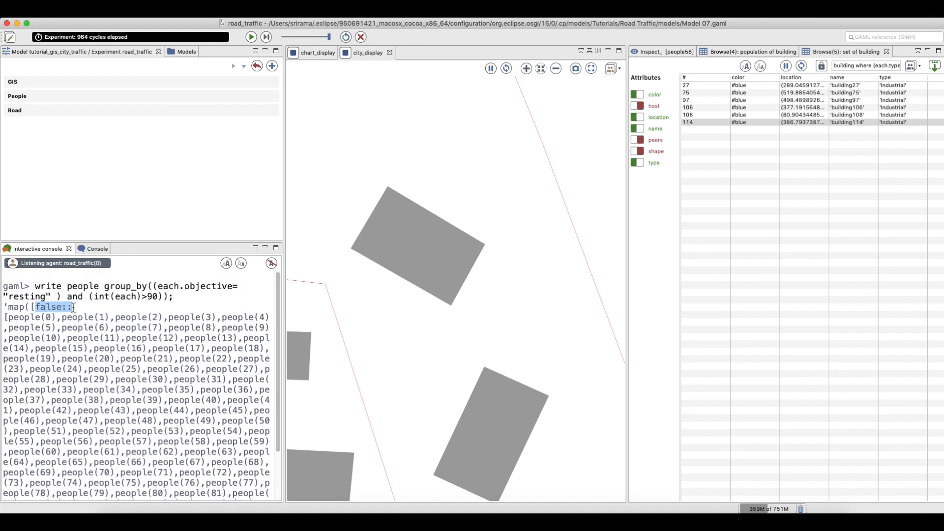
scroll(92, 385, "down", 1)
scroll(91, 385, "down", 3)
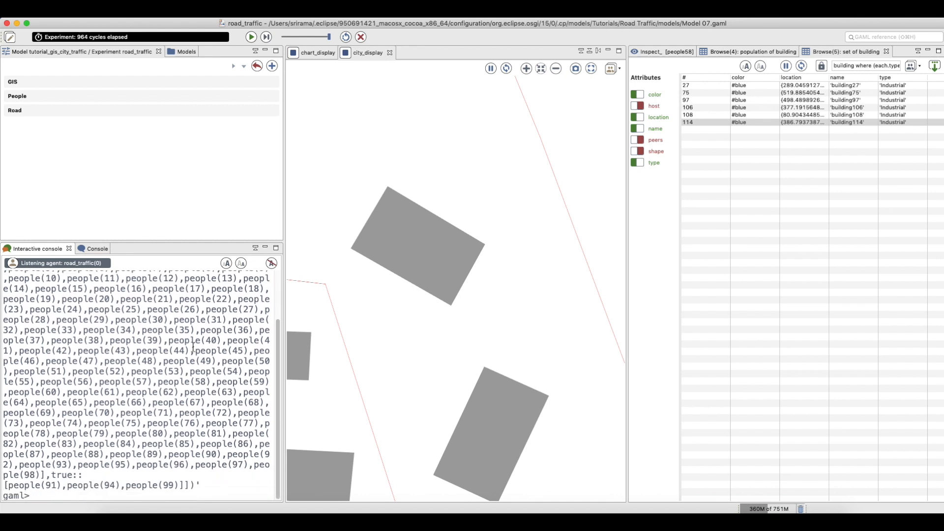
Clear the GAML console output back to an empty prompt
left_click(272, 263)
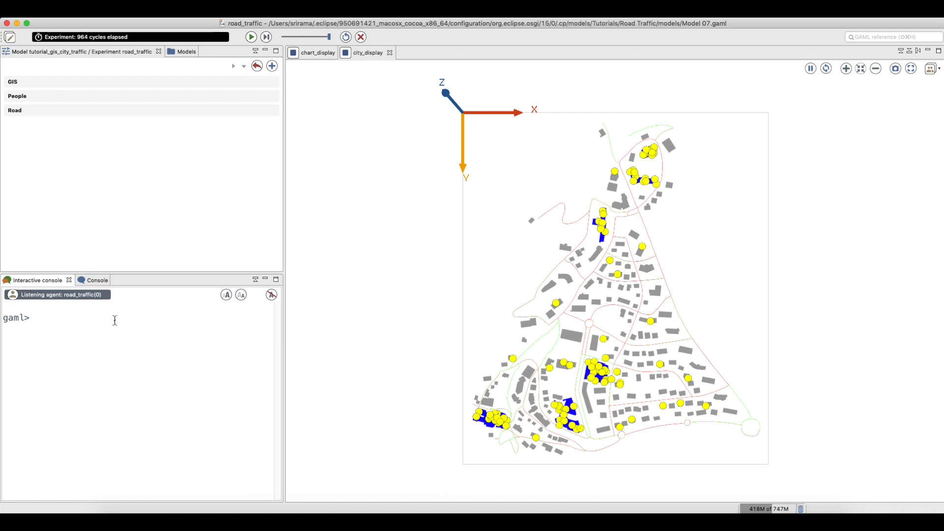
Zoom the display onto people(58) and highlight it in red
type("focus_on people(58);")
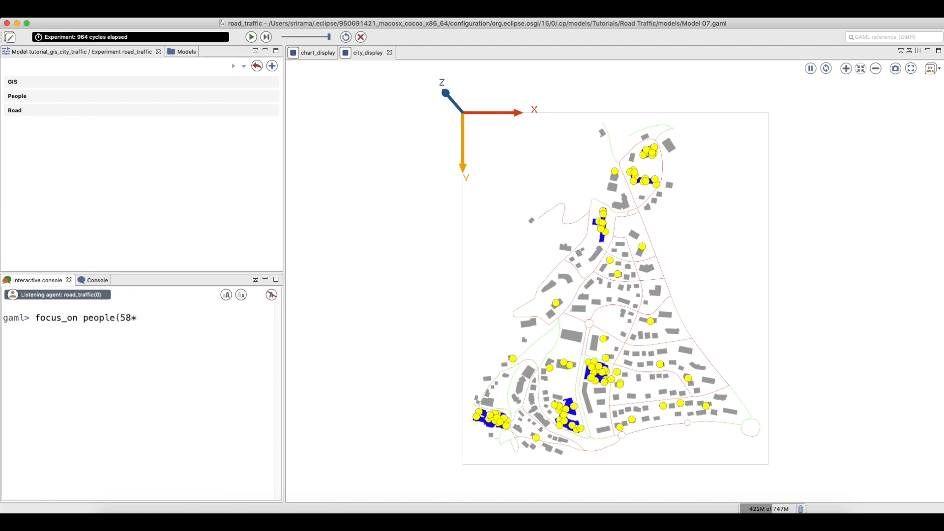
key("Return")
type("high")
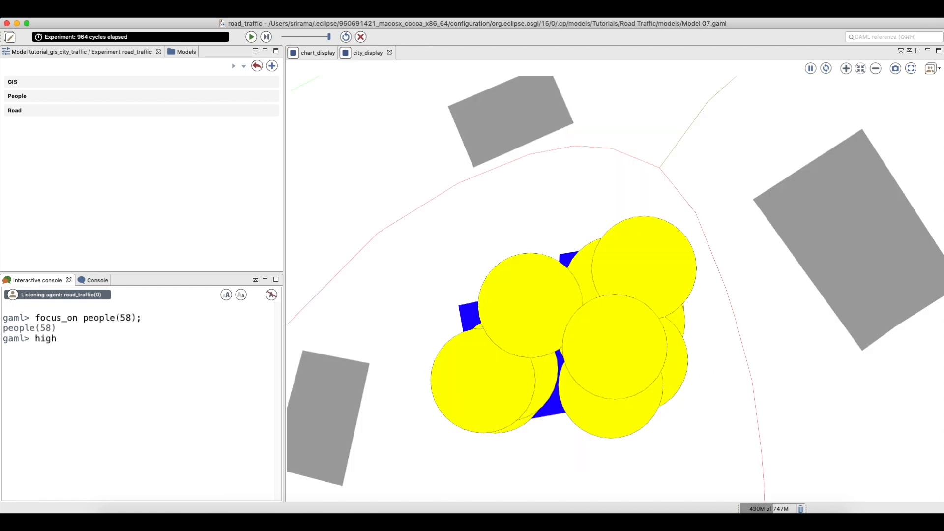
type("light people(58) color:#red;")
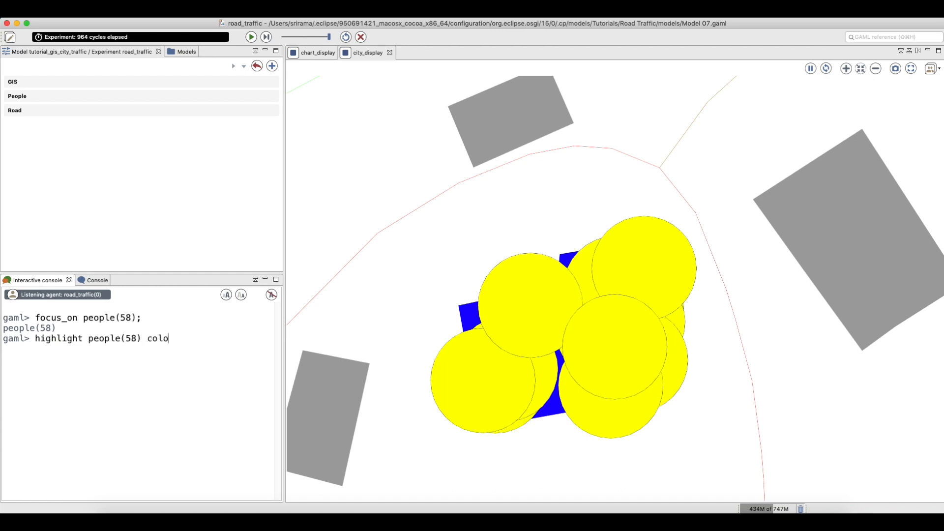
key("Return")
Kill people58 with ask people(58) { do die;}, then clear the console
type("ask people(58)")
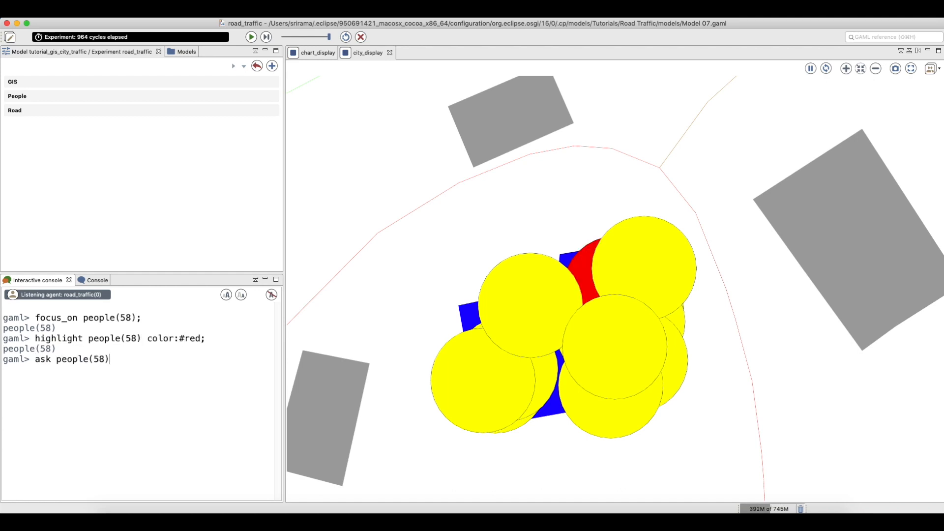
type(" { do die;}")
key("Return")
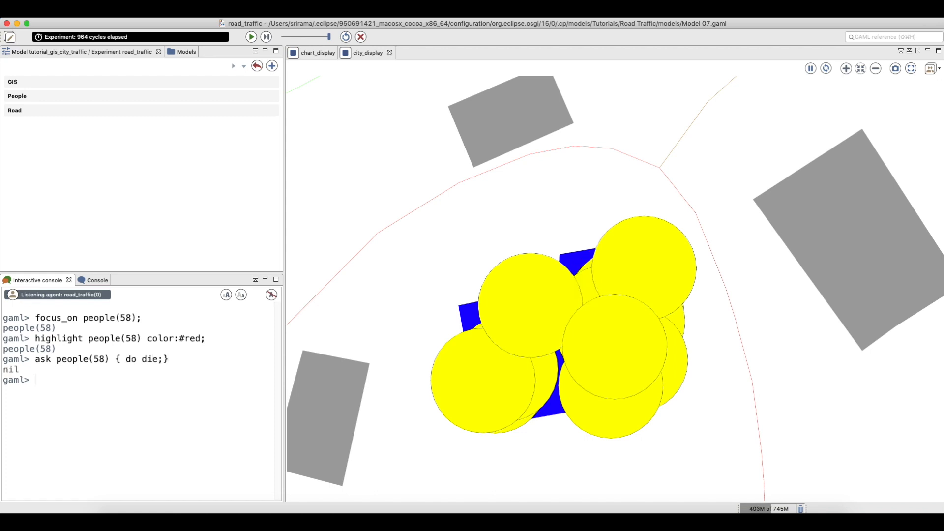
double_click(18, 369)
left_click(40, 380)
left_click(272, 296)
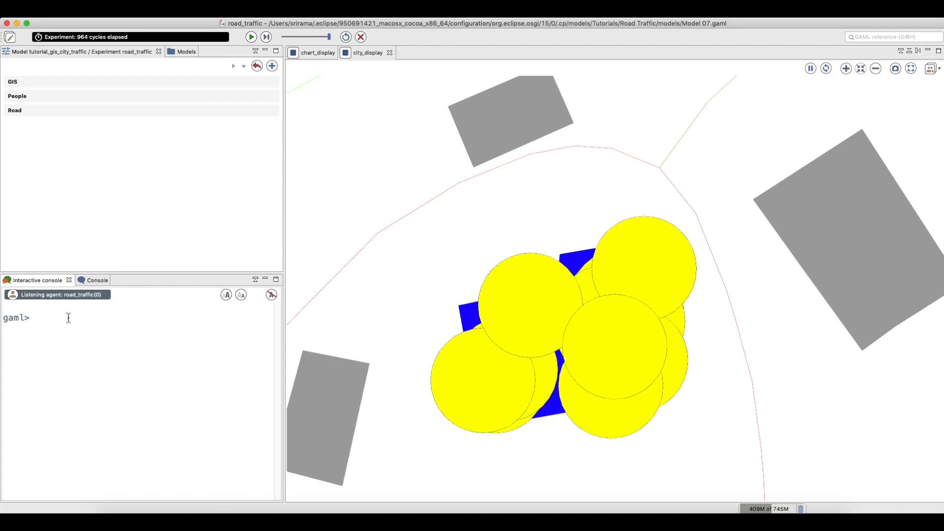
Zoom the display onto people(34) and highlight it in red
type("focus_on people(34);")
key("Return")
type("highlight people(34) c")
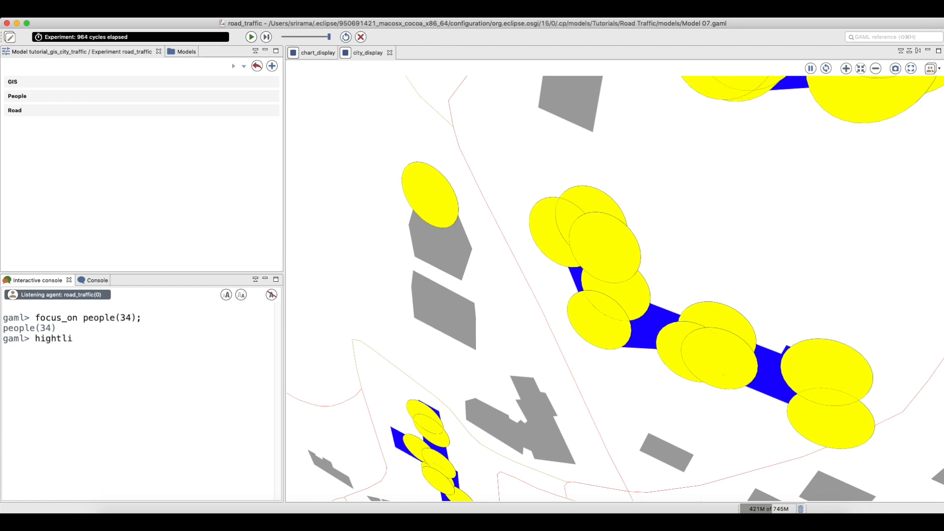
type("olor:#red;")
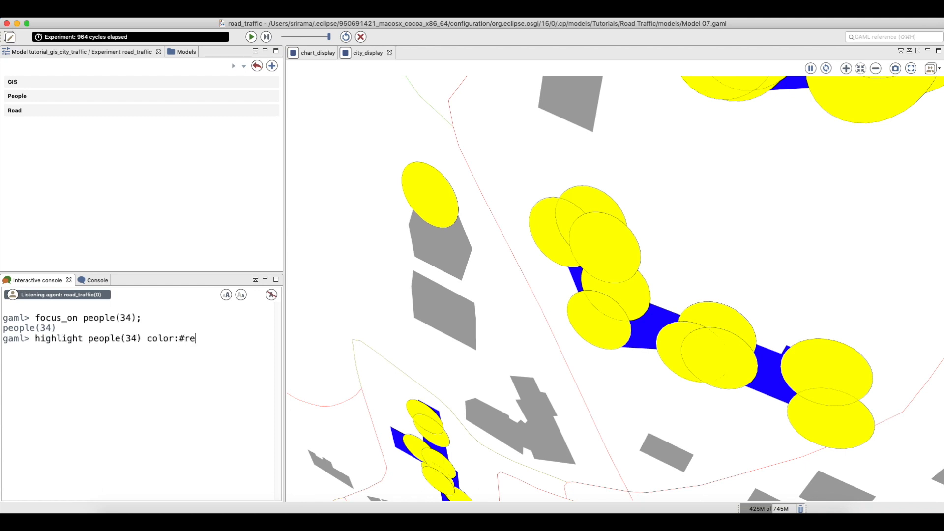
key("Return")
Open the inspector for people34 and draft an ask setting its objective to 'manual, bad practise'
type("inspect ")
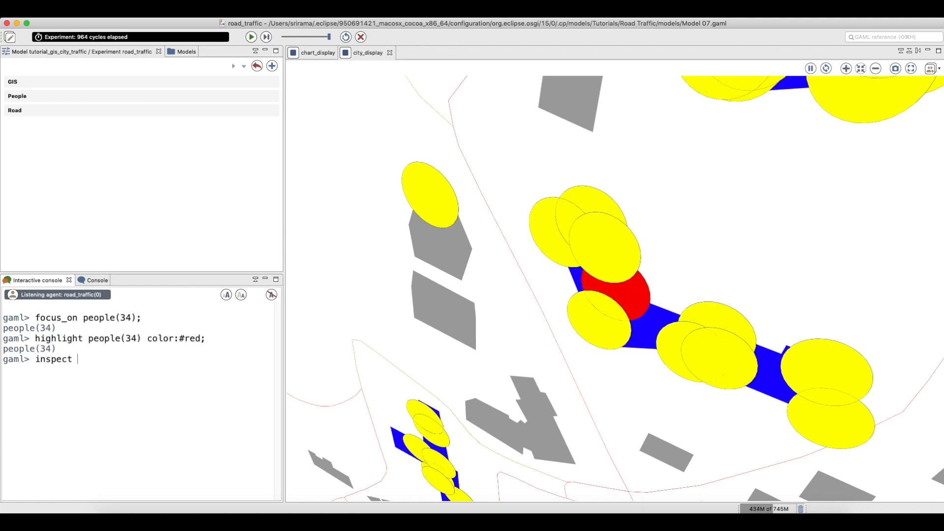
type("people(34);")
key("Return")
type("ask people(34")
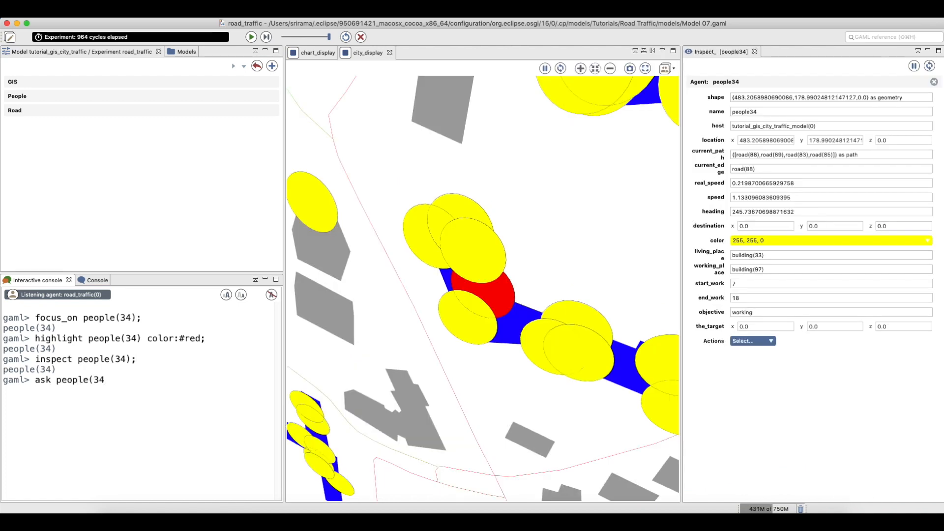
type("){objective <- \"manua")
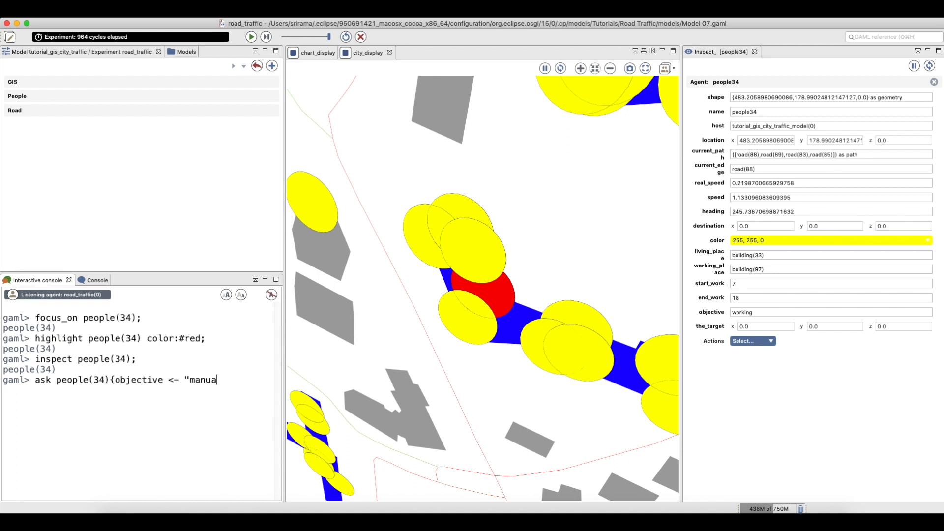
type("l, bad practise\";")
Apply objective 'manual, bad practise' to people34, confirm it in the inspector, and clear the console
key("Return")
left_click_drag(52, 400, 104, 401)
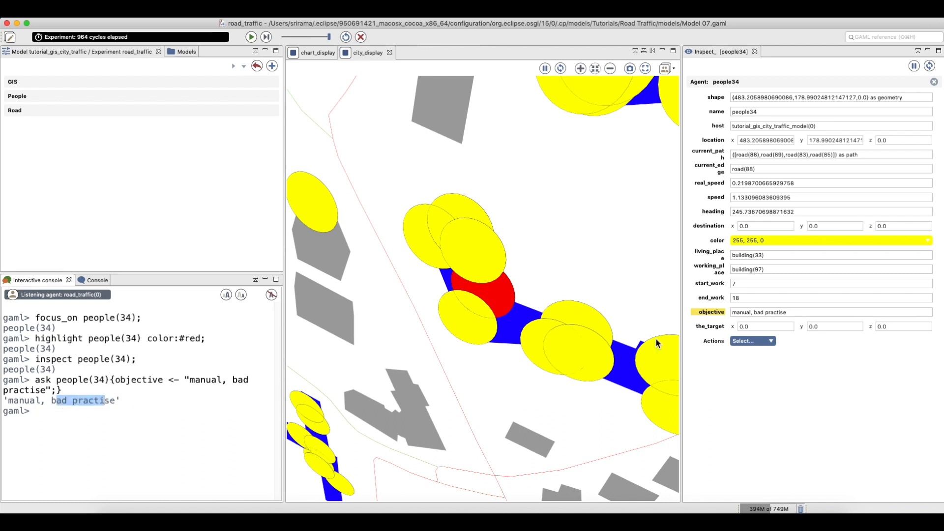
left_click_drag(731, 313, 745, 313)
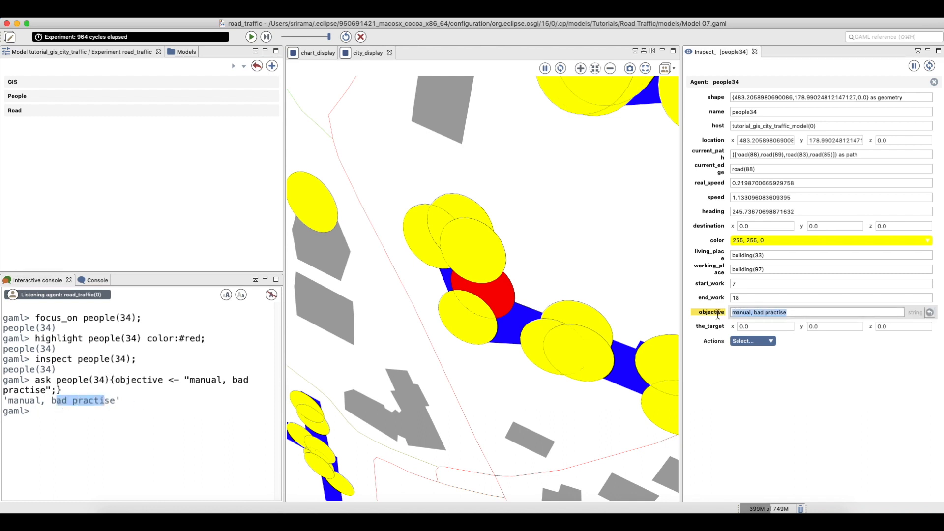
left_click(70, 415)
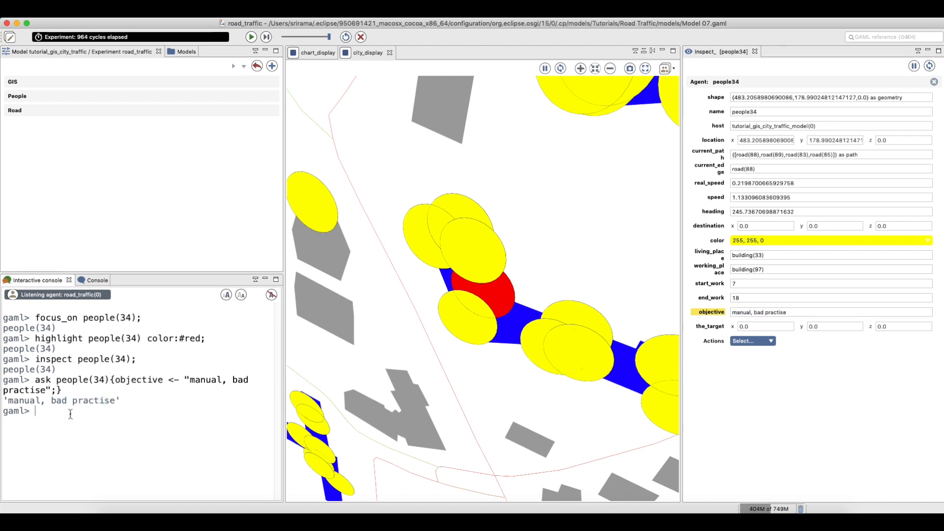
left_click(271, 295)
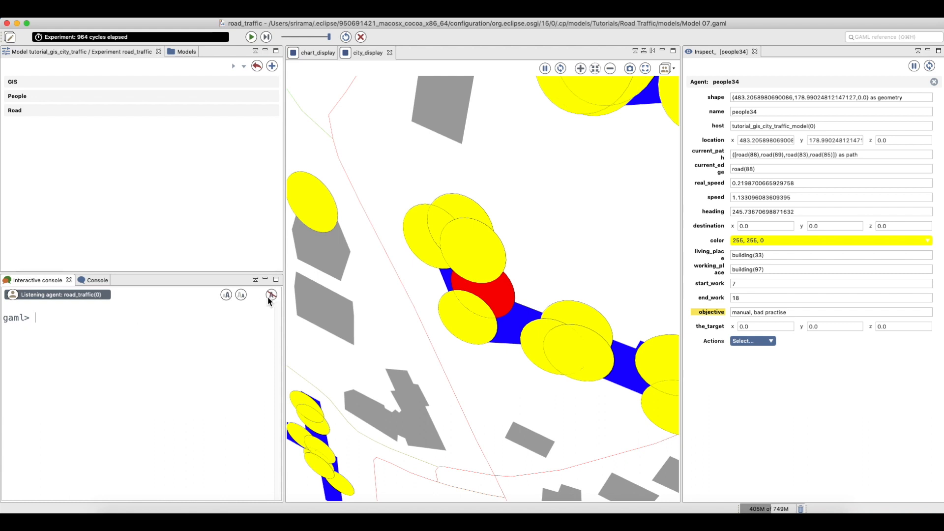
type(":)")
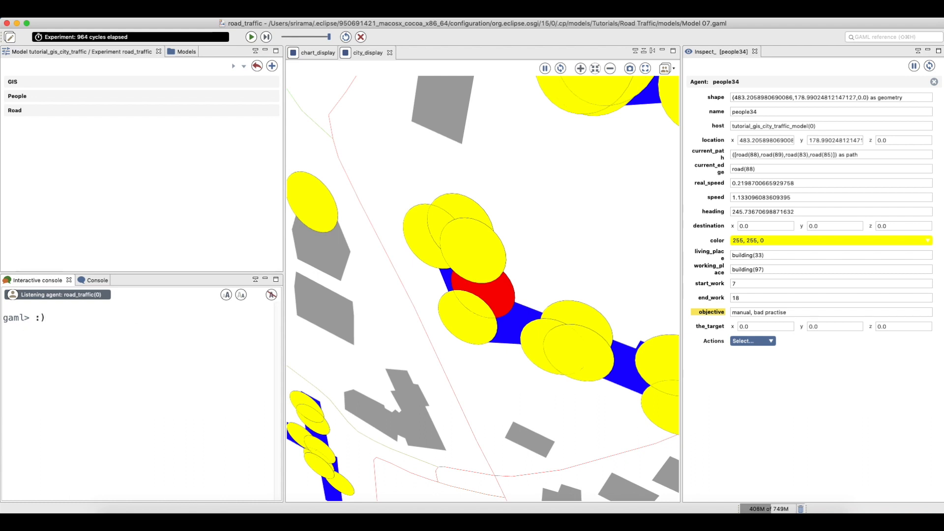